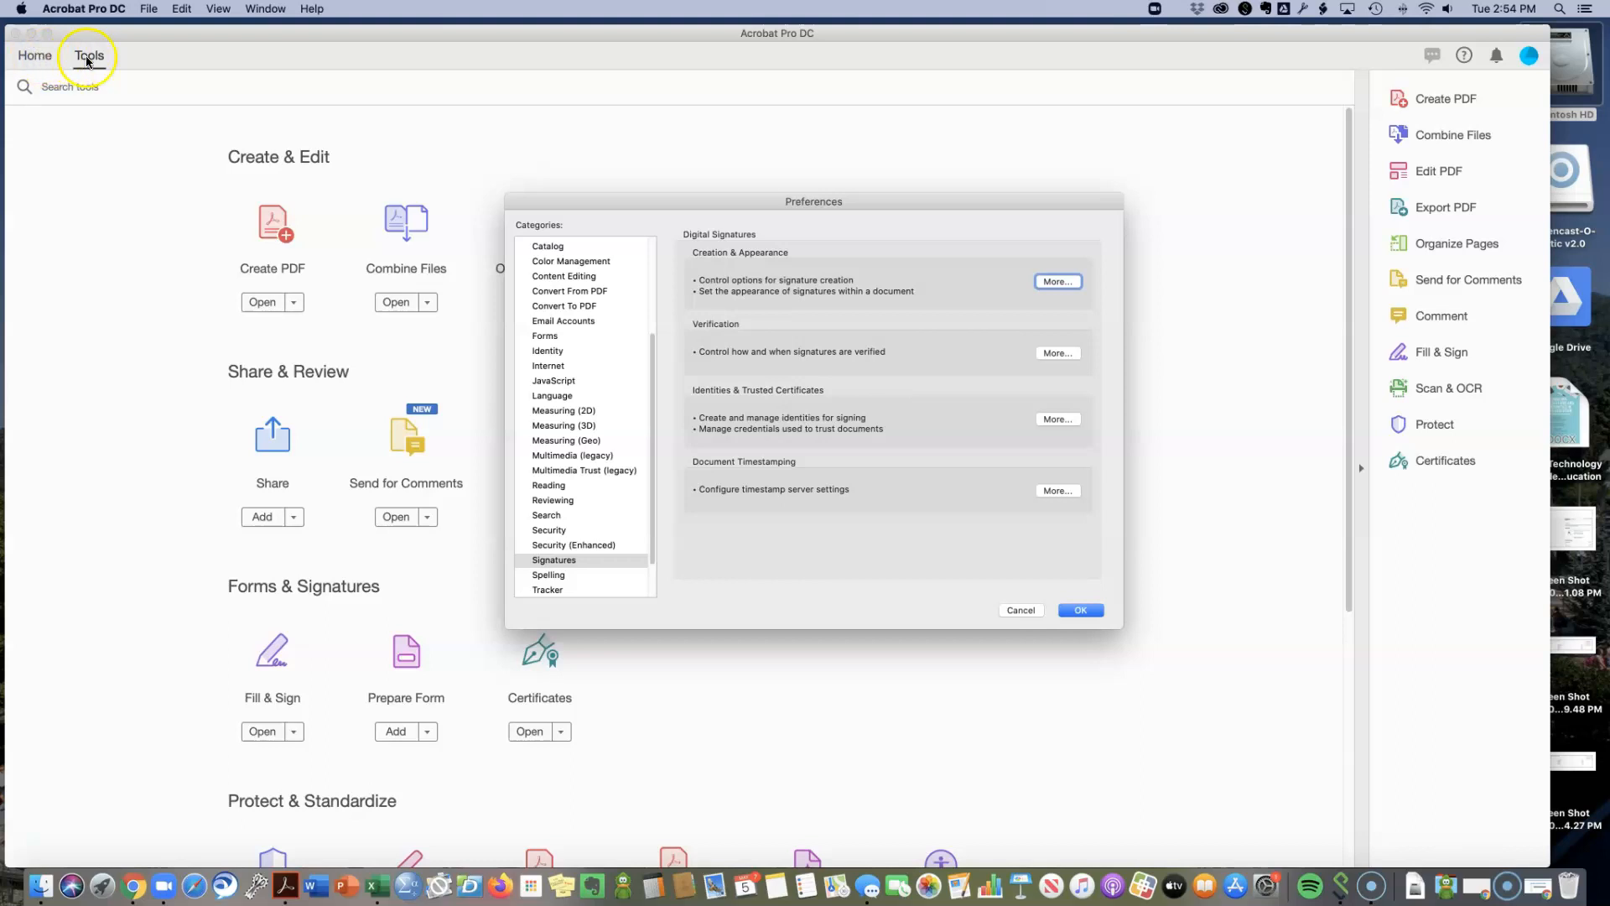
Step: Close the Preferences dialog without applying changes and switch between the Home and Tools views
{"action": "left_click", "coordinate": [1025, 609]}
{"action": "left_click", "coordinate": [35, 57]}
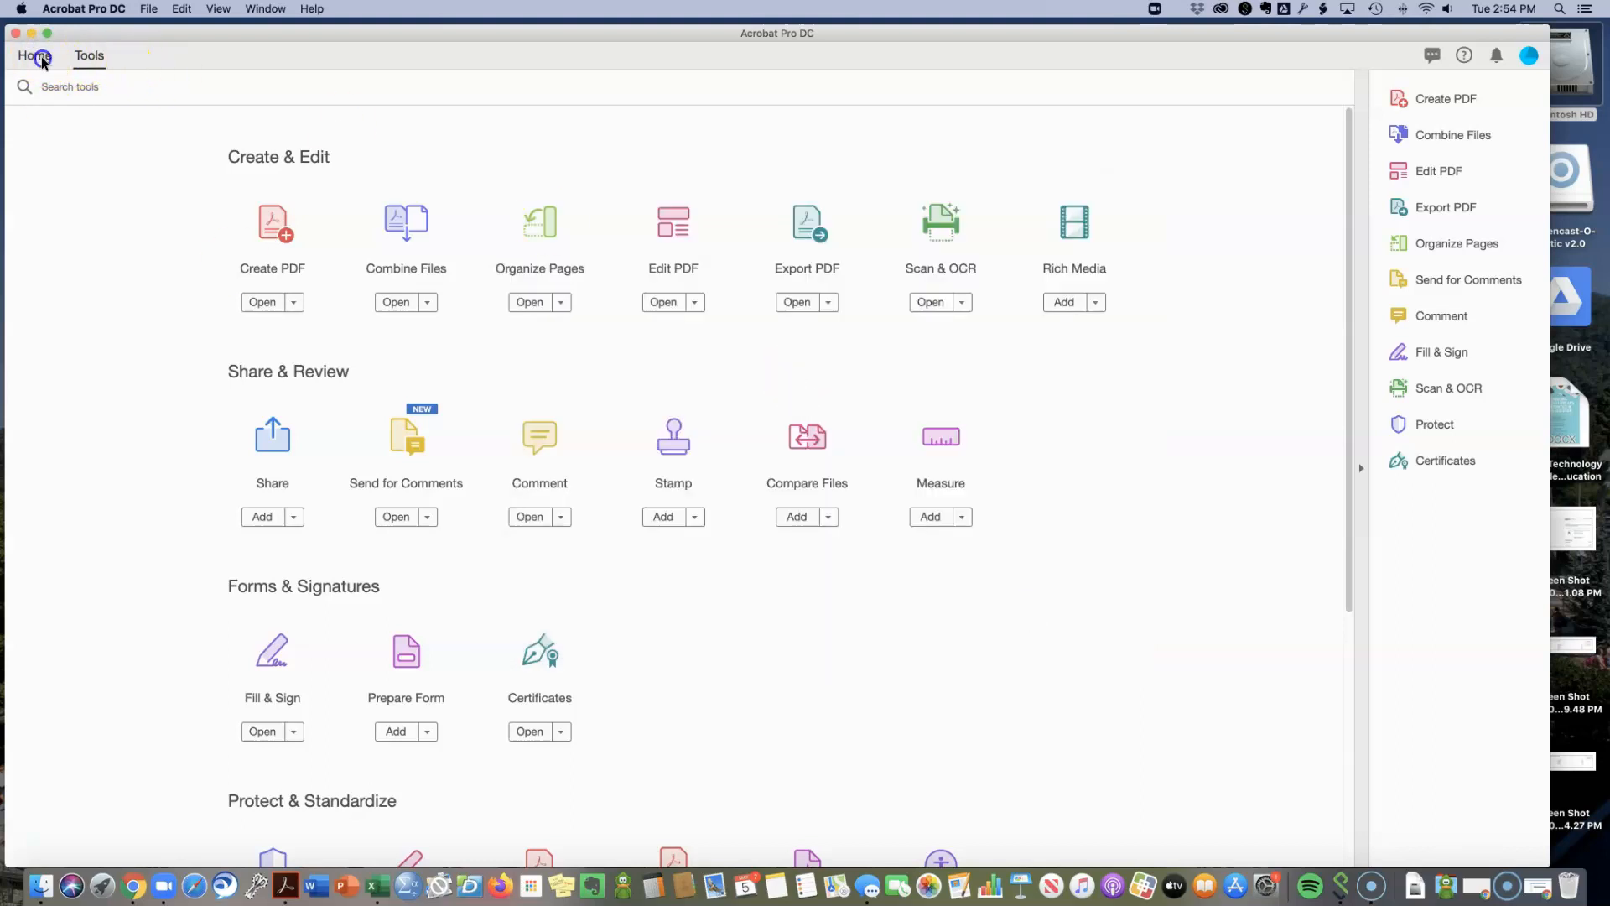
{"action": "left_click", "coordinate": [91, 54]}
Step: Open the creation and appearance preferences for digital signatures and select the existing appearance in the list
{"action": "left_click", "coordinate": [87, 9]}
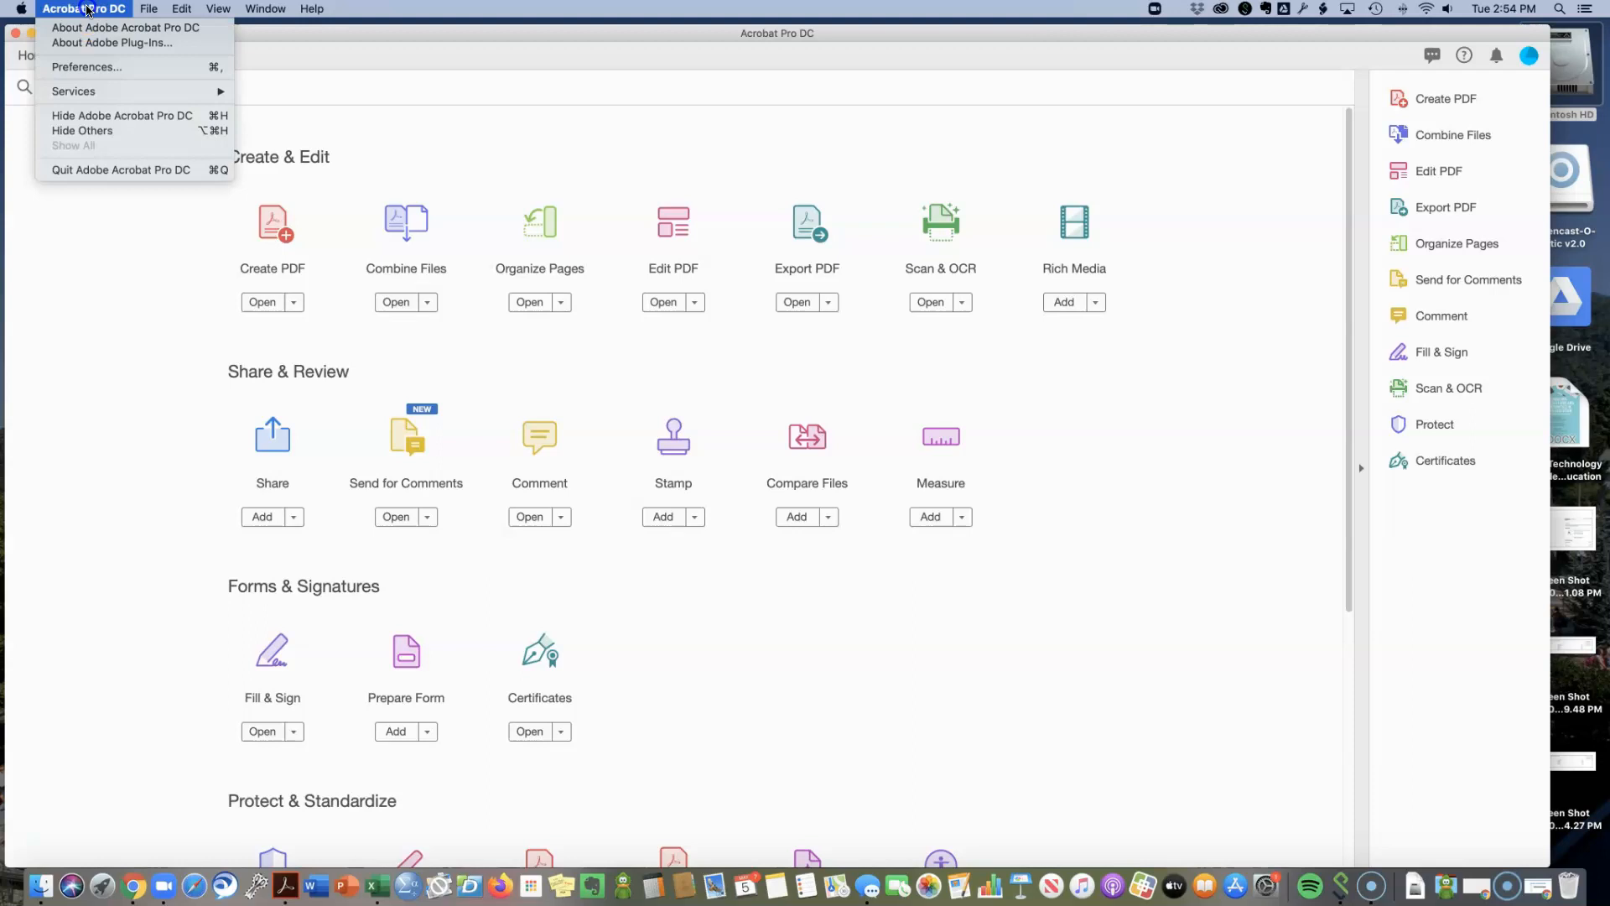
{"action": "left_click", "coordinate": [86, 66]}
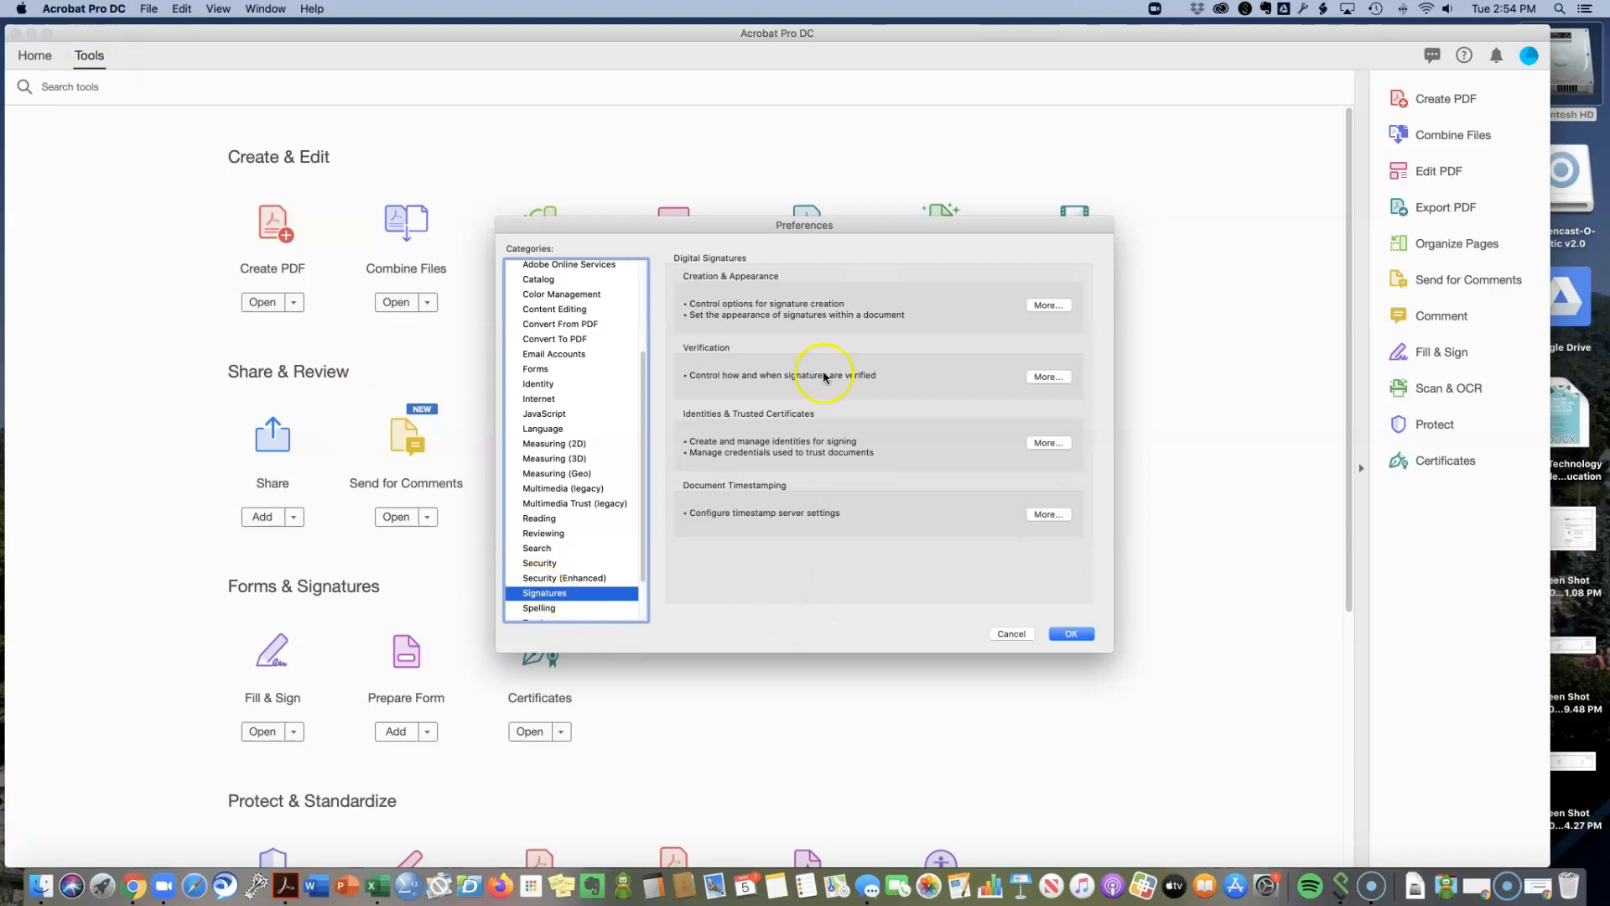
{"action": "left_click", "coordinate": [1048, 307]}
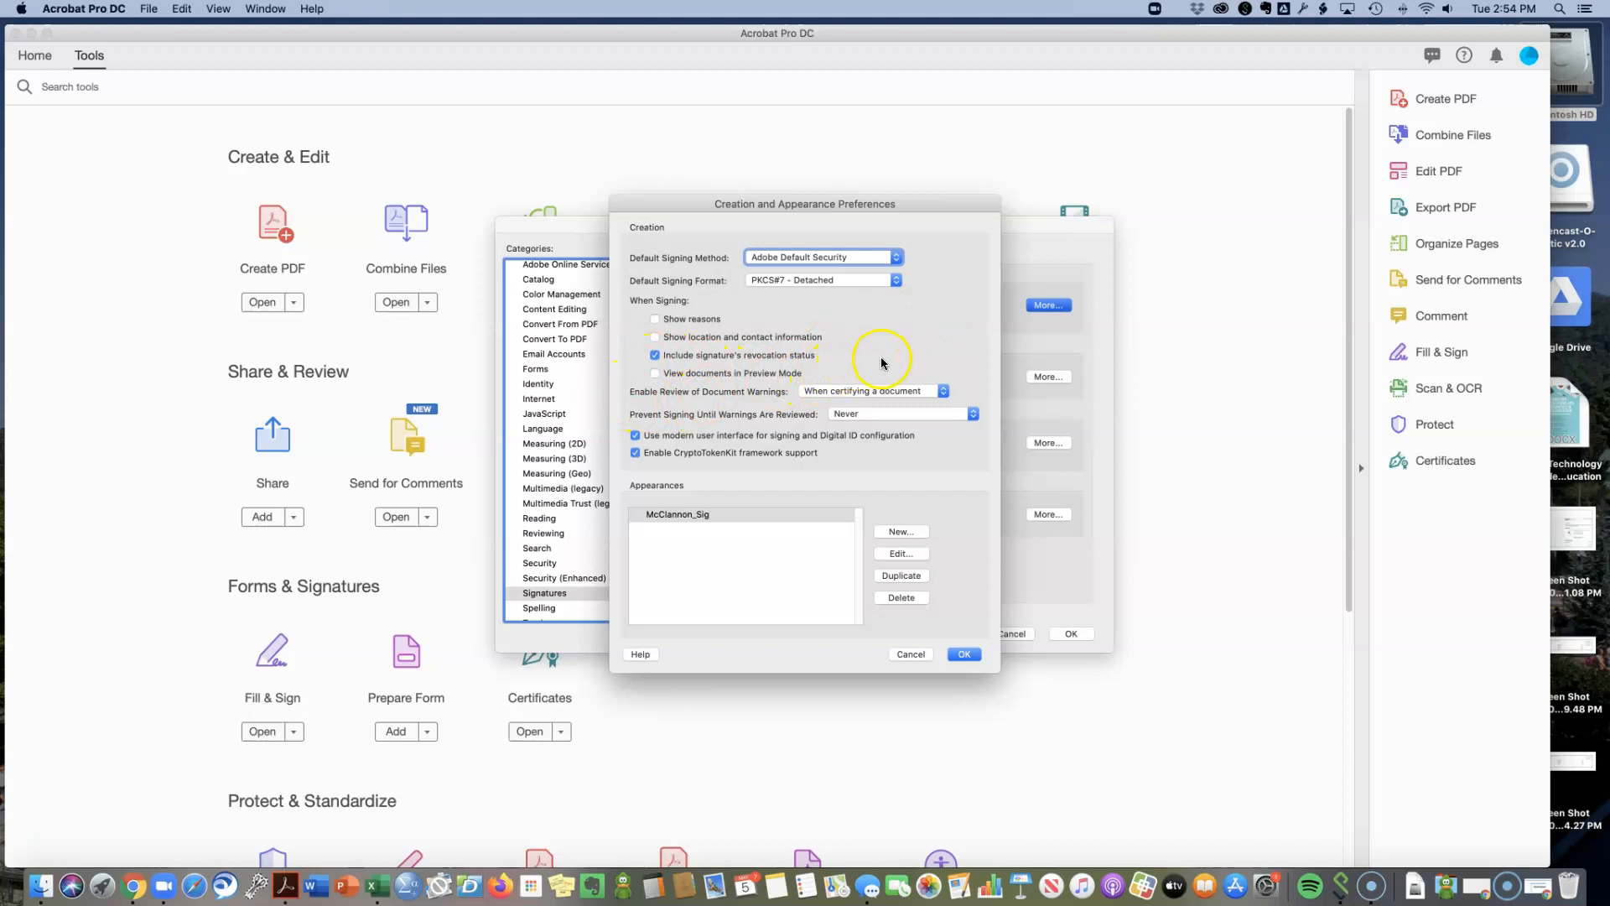
{"action": "left_click", "coordinate": [686, 514]}
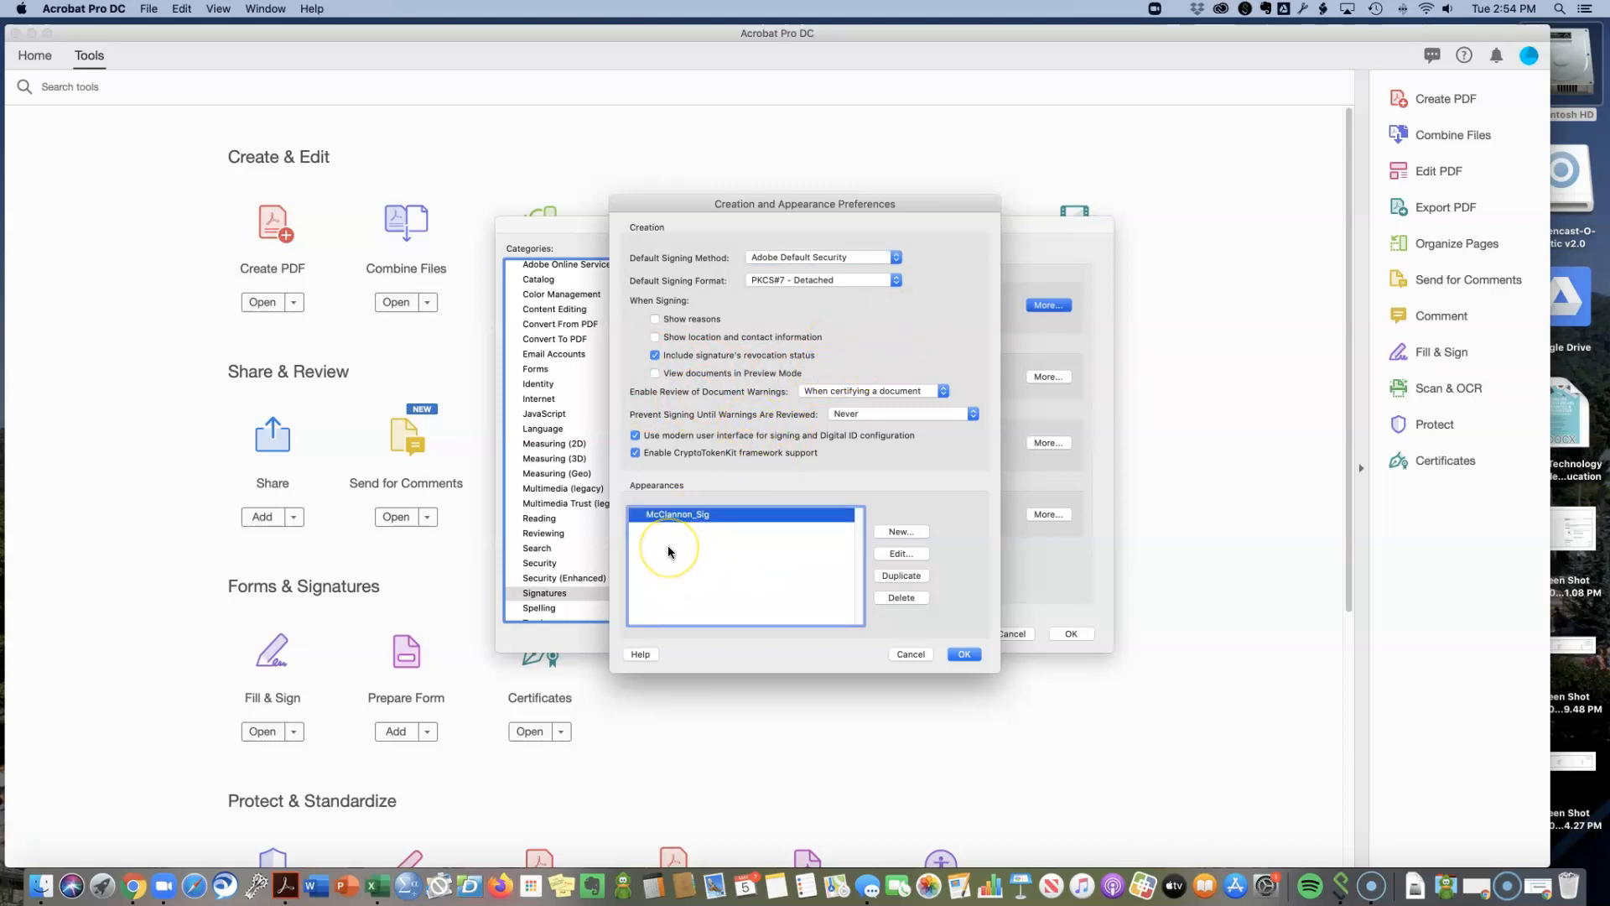
{"action": "left_click", "coordinate": [673, 517]}
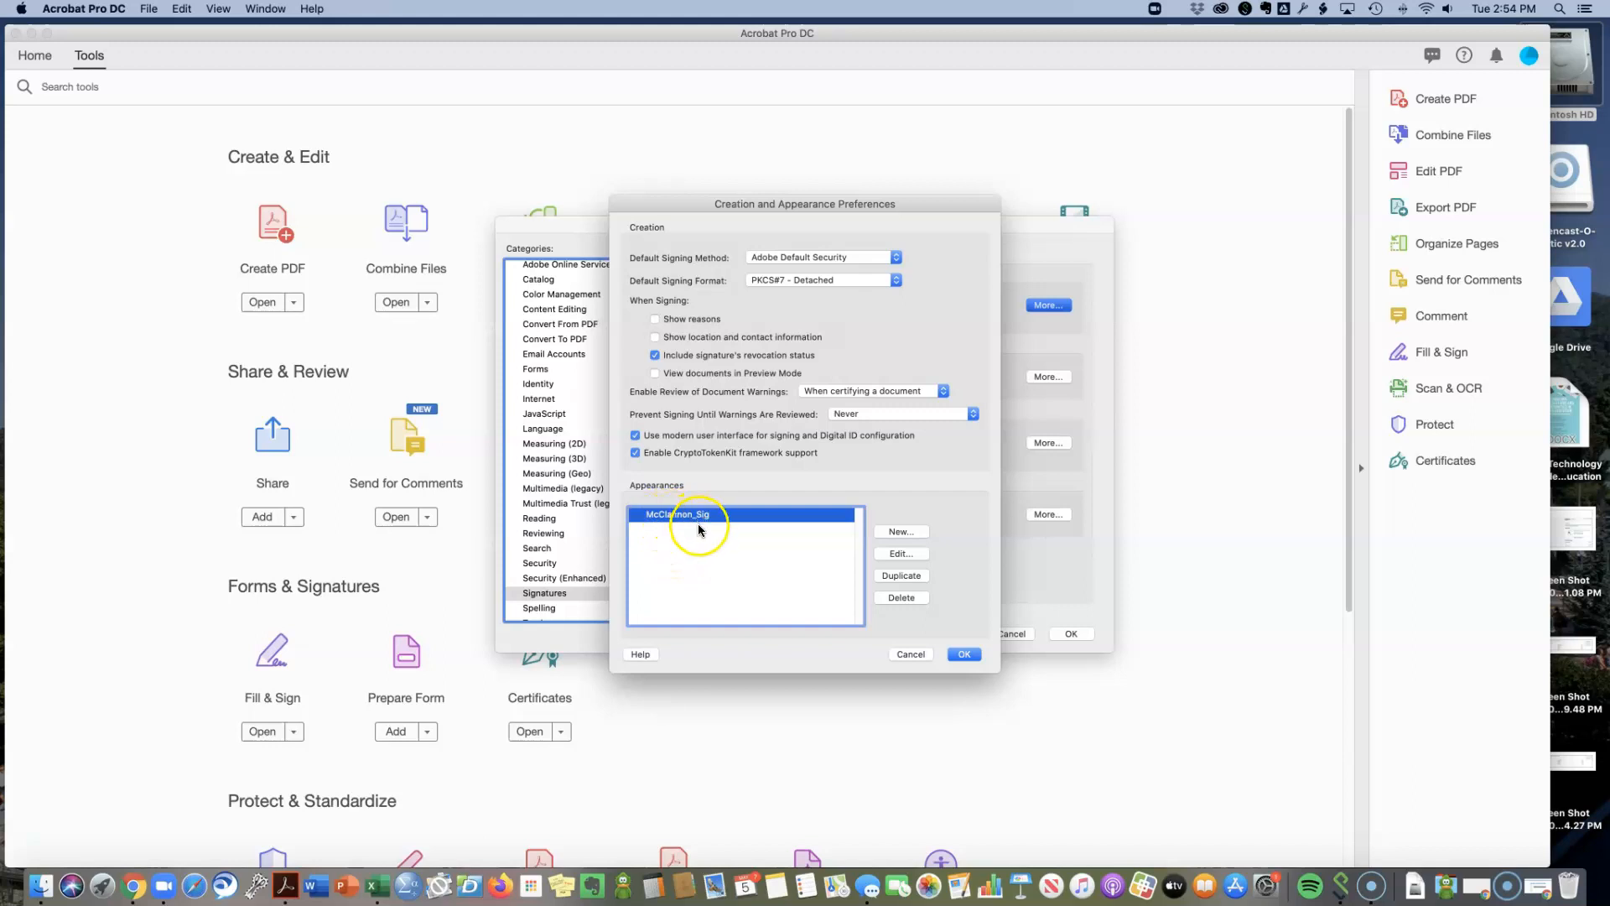
Step: Add a new signature appearance titled with the signer's first name followed by "Signature", and try the No graphic option
{"action": "left_click", "coordinate": [902, 533]}
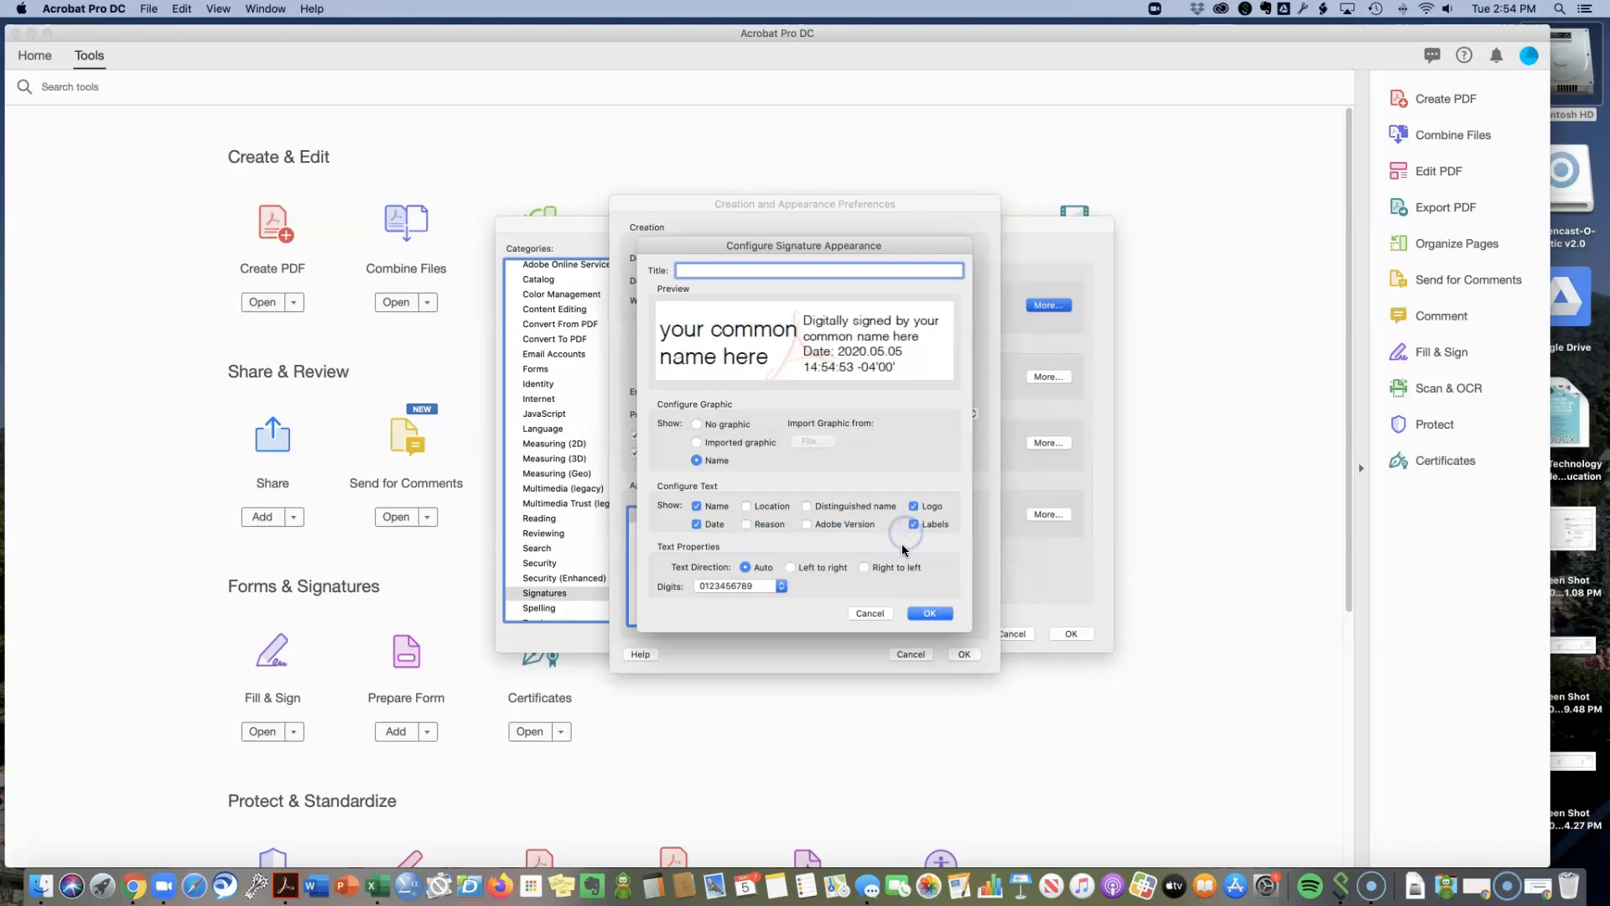
{"action": "left_click", "coordinate": [699, 272]}
{"action": "left_click", "coordinate": [746, 454]}
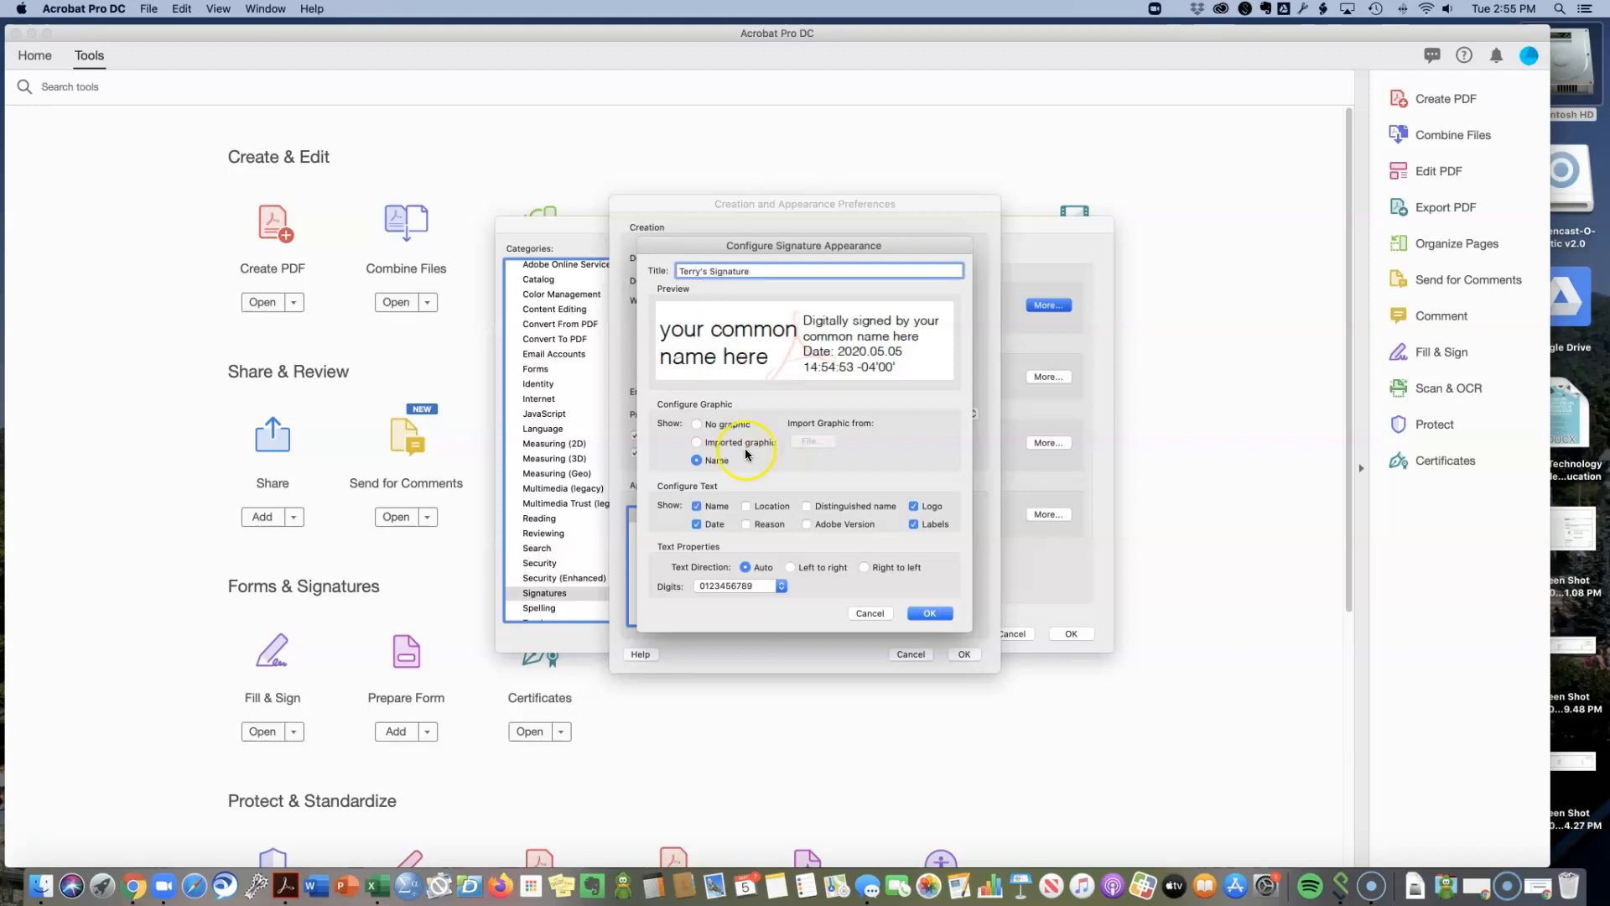
{"action": "left_click", "coordinate": [696, 425]}
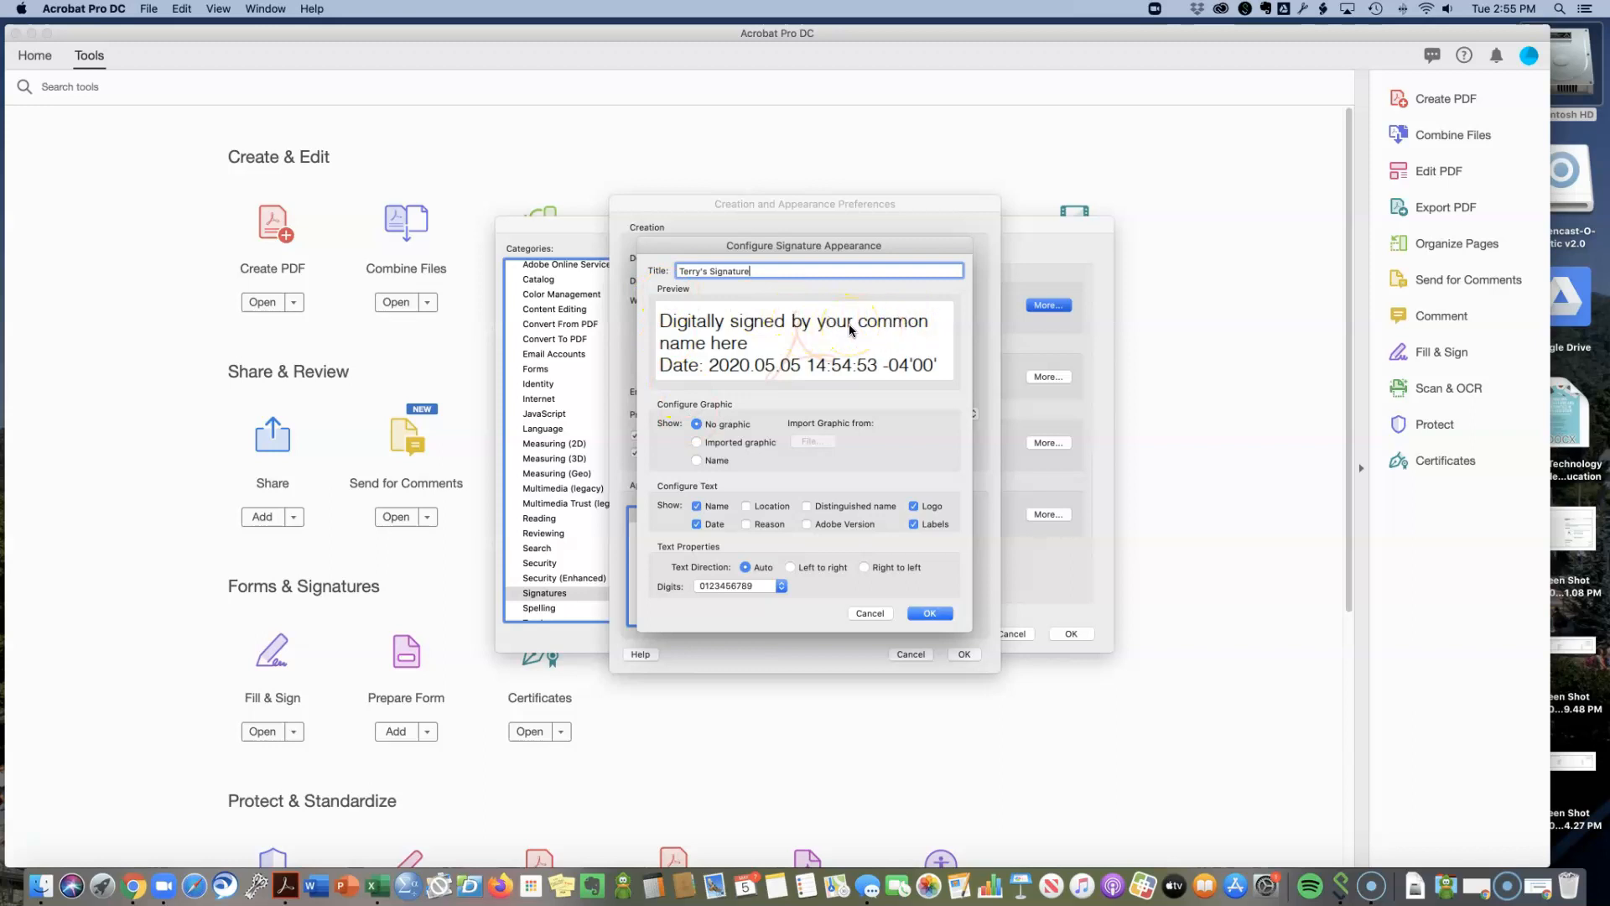
Step: Set the appearance to use an imported graphic and load twm_sigBest.gif from the TWM_Signatures folder
{"action": "left_click", "coordinate": [696, 443]}
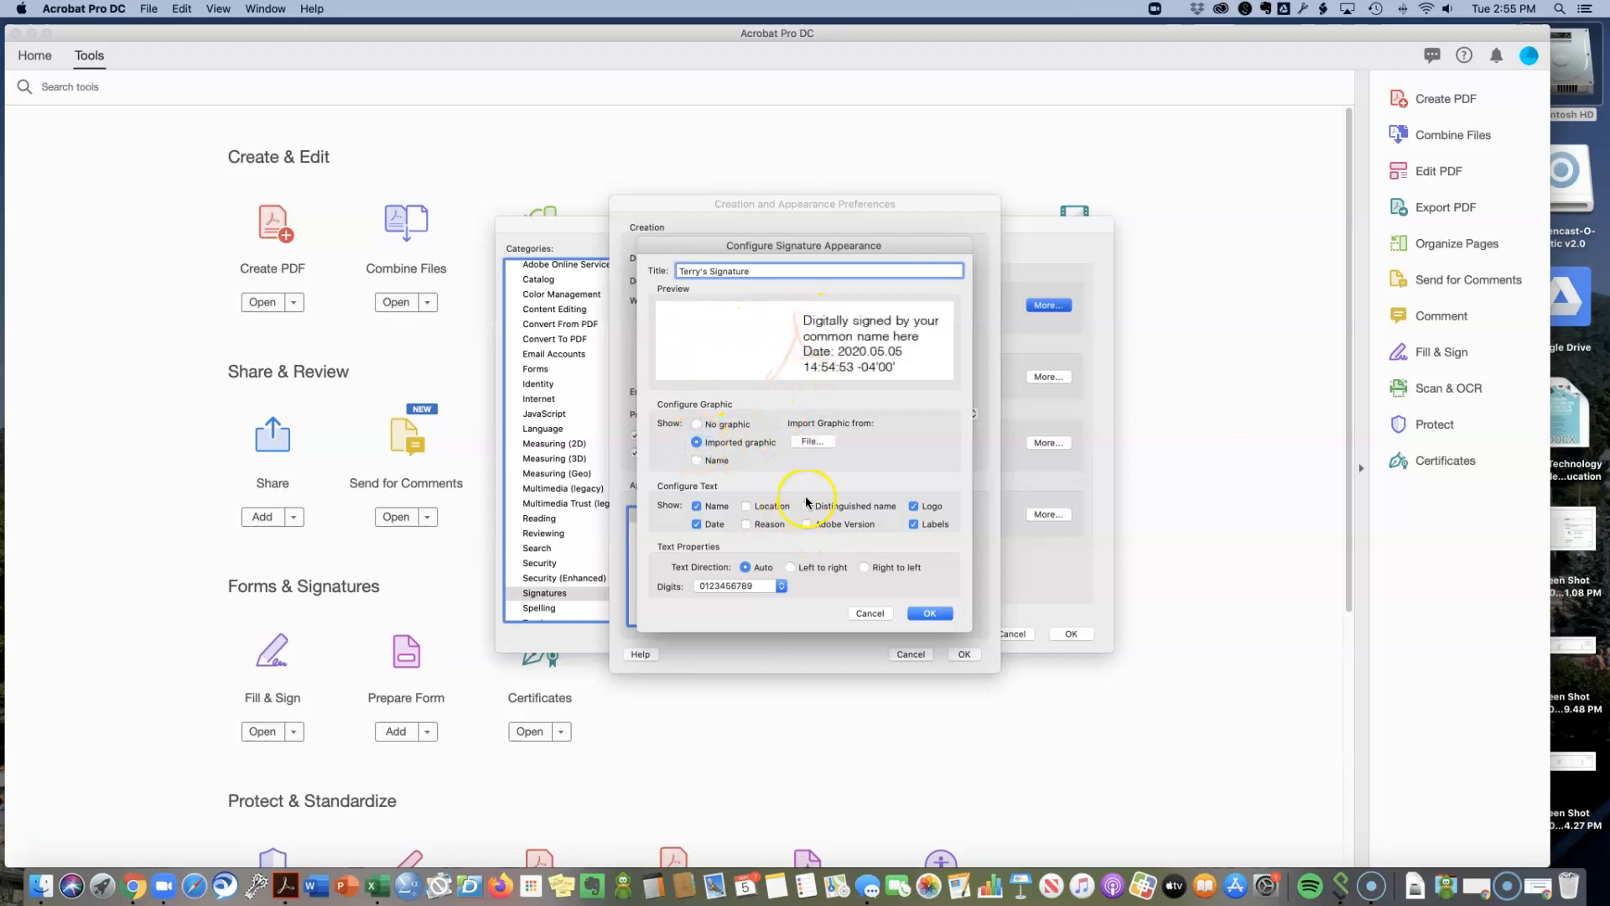
{"action": "left_click", "coordinate": [807, 443]}
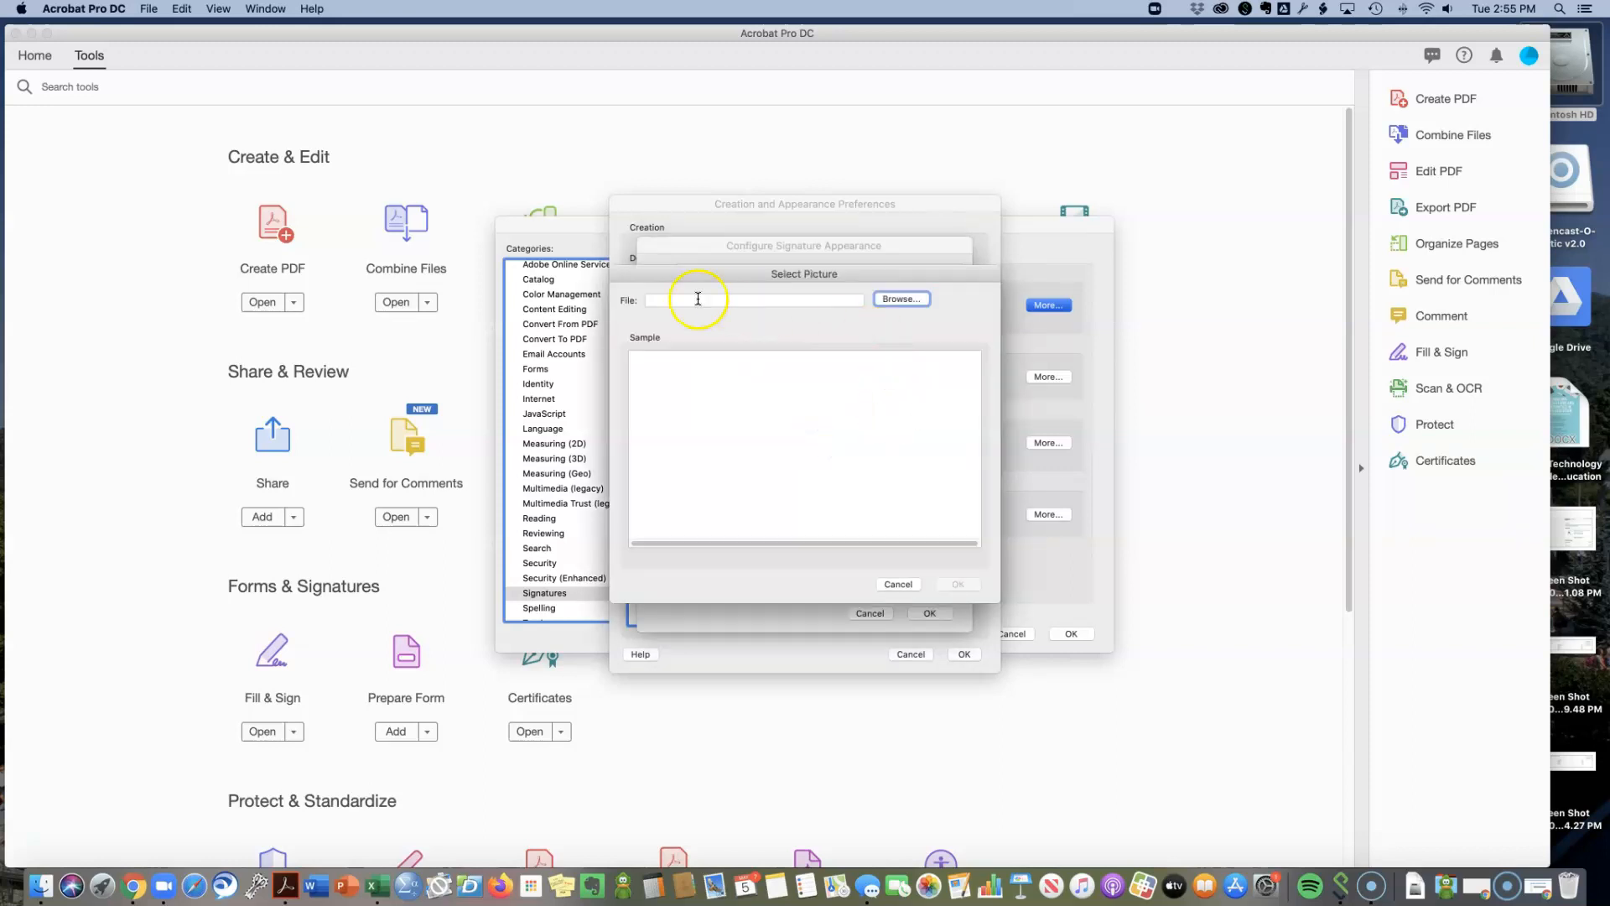
{"action": "left_click", "coordinate": [902, 299]}
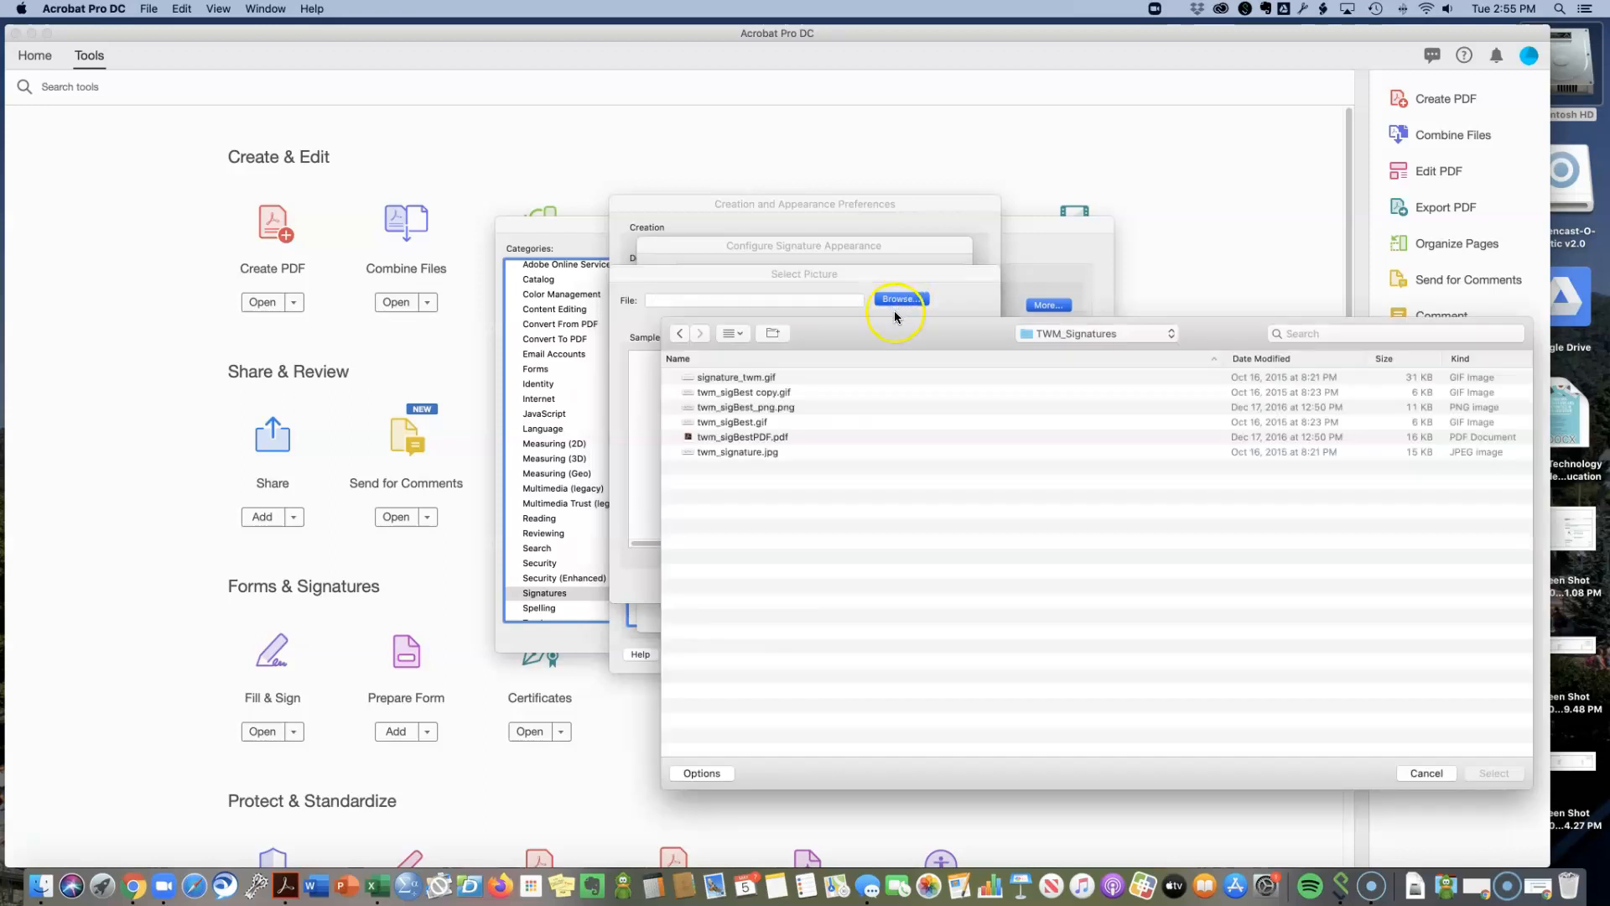
{"action": "left_click", "coordinate": [1322, 336]}
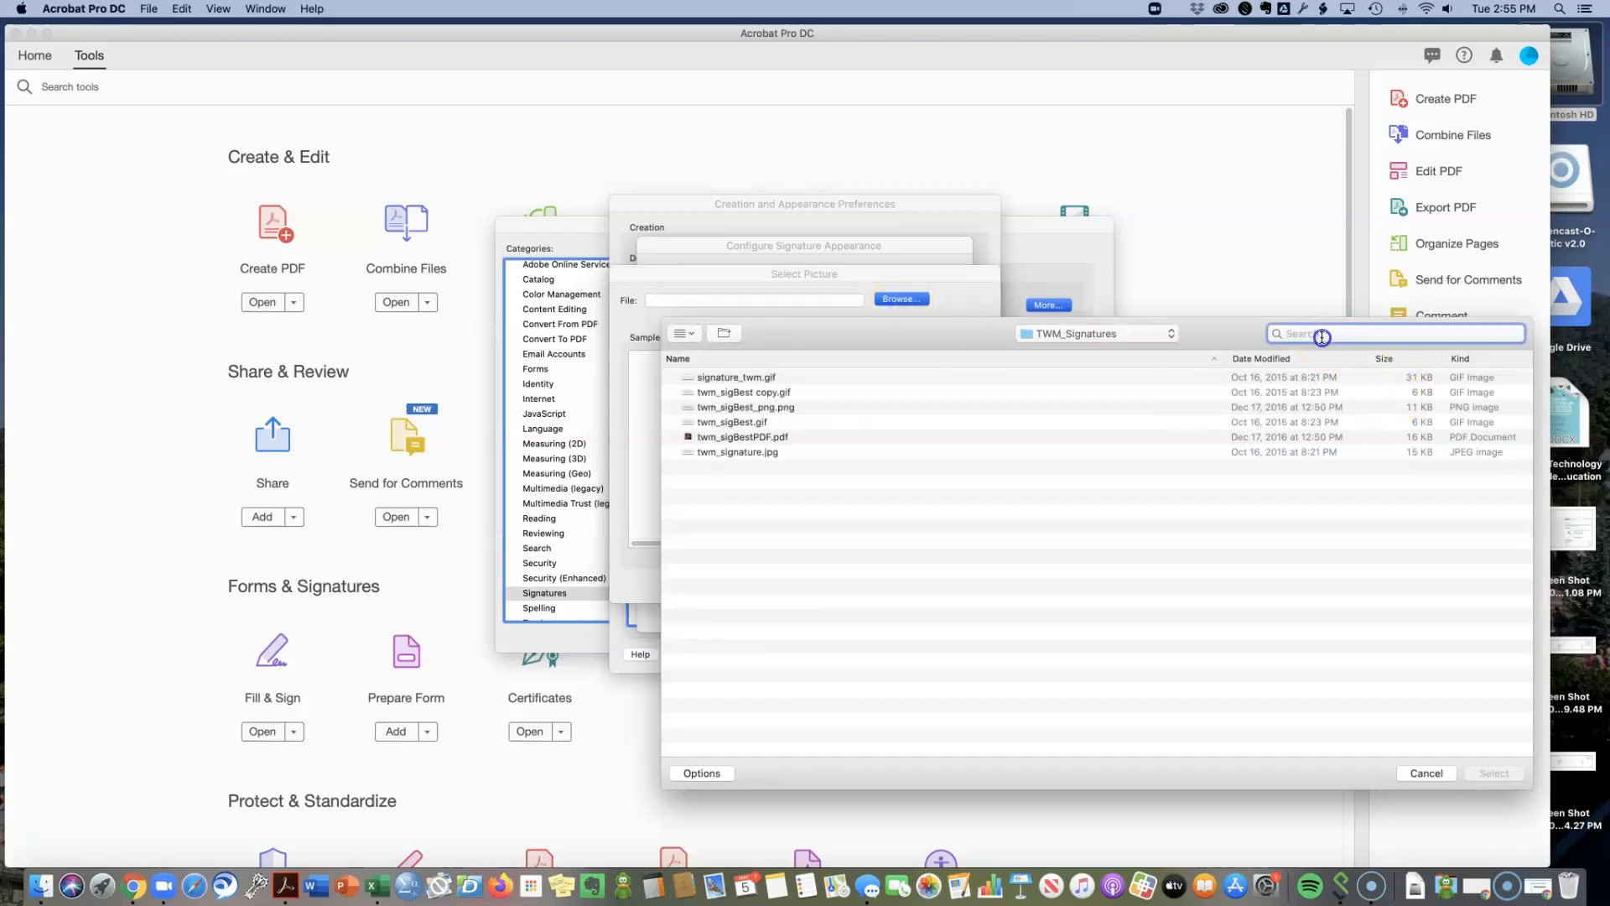
{"action": "left_click", "coordinate": [741, 423]}
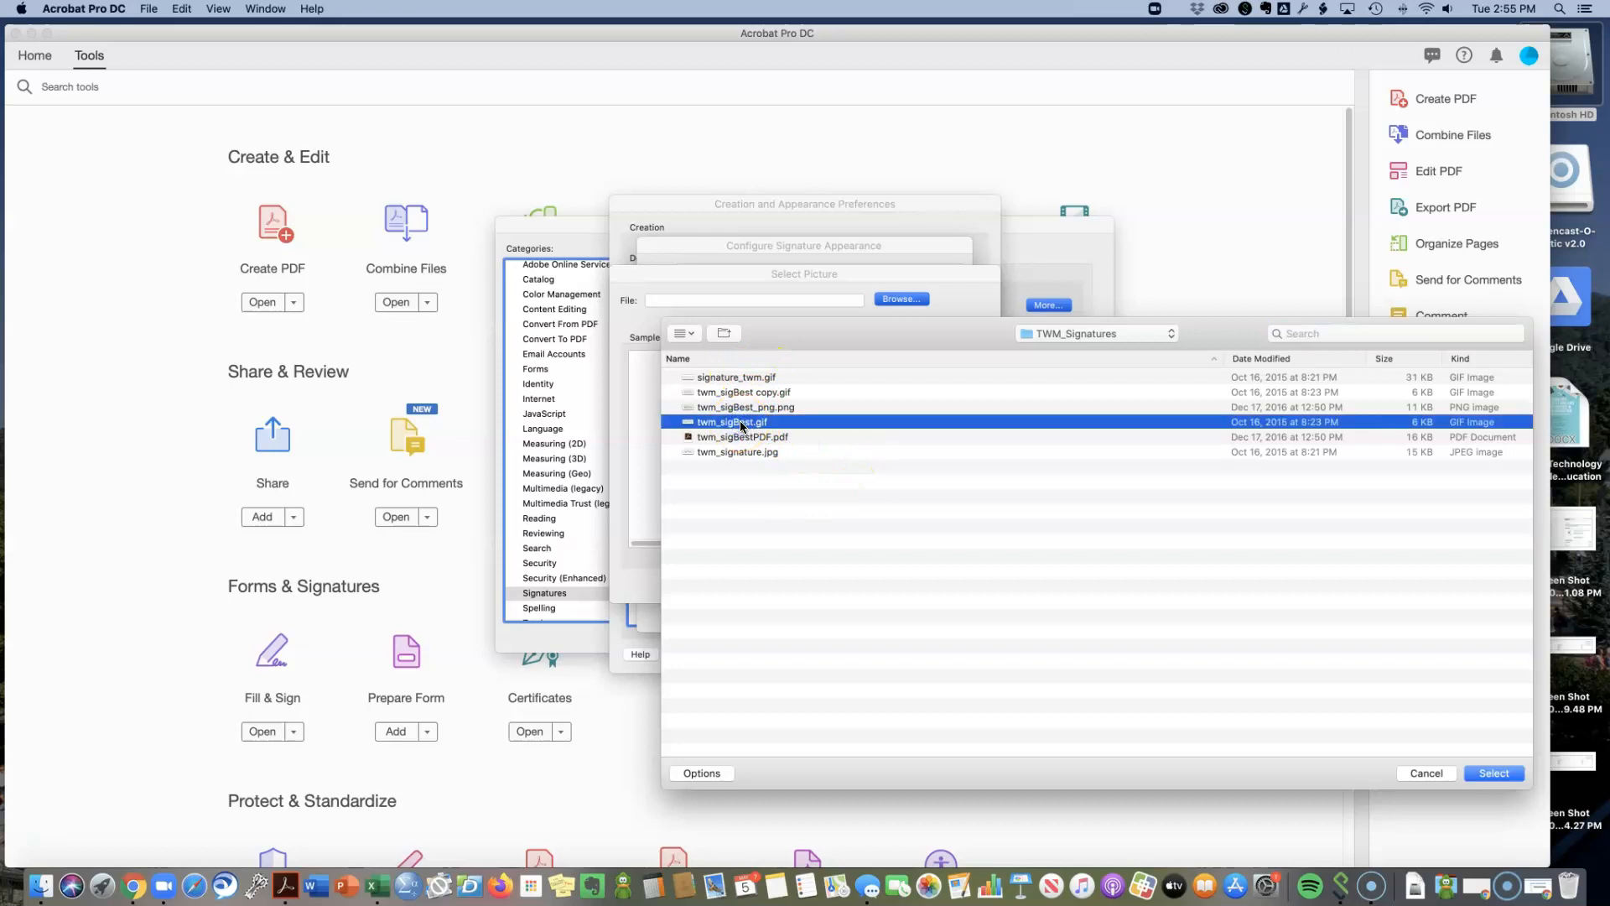
{"action": "left_click", "coordinate": [1502, 776]}
{"action": "left_click", "coordinate": [1497, 774]}
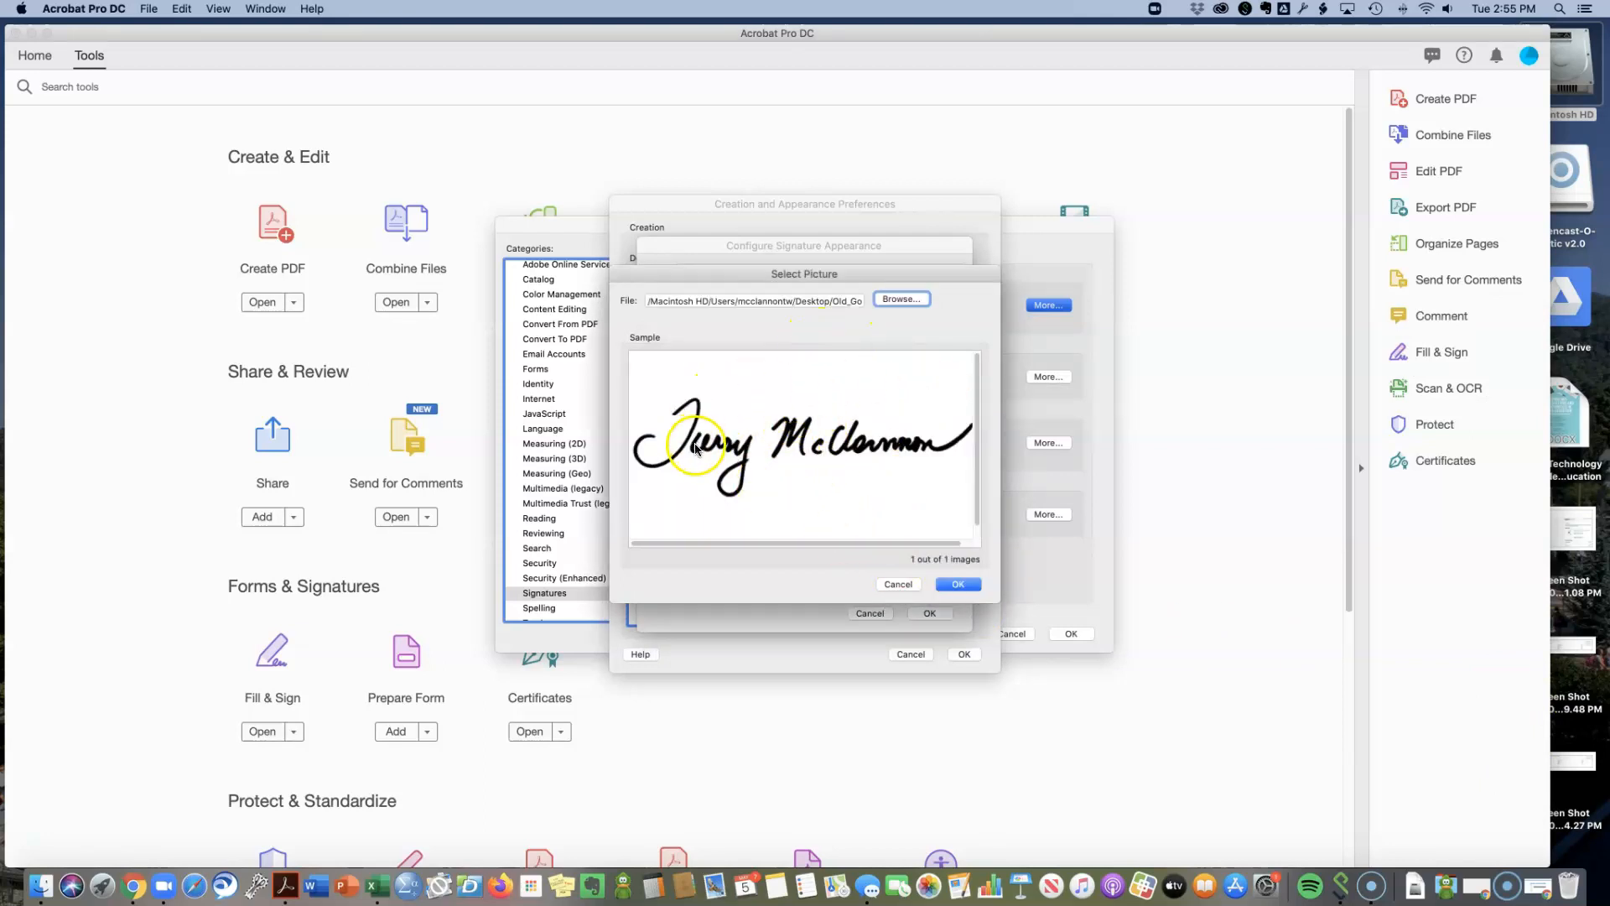
{"action": "left_click", "coordinate": [960, 584]}
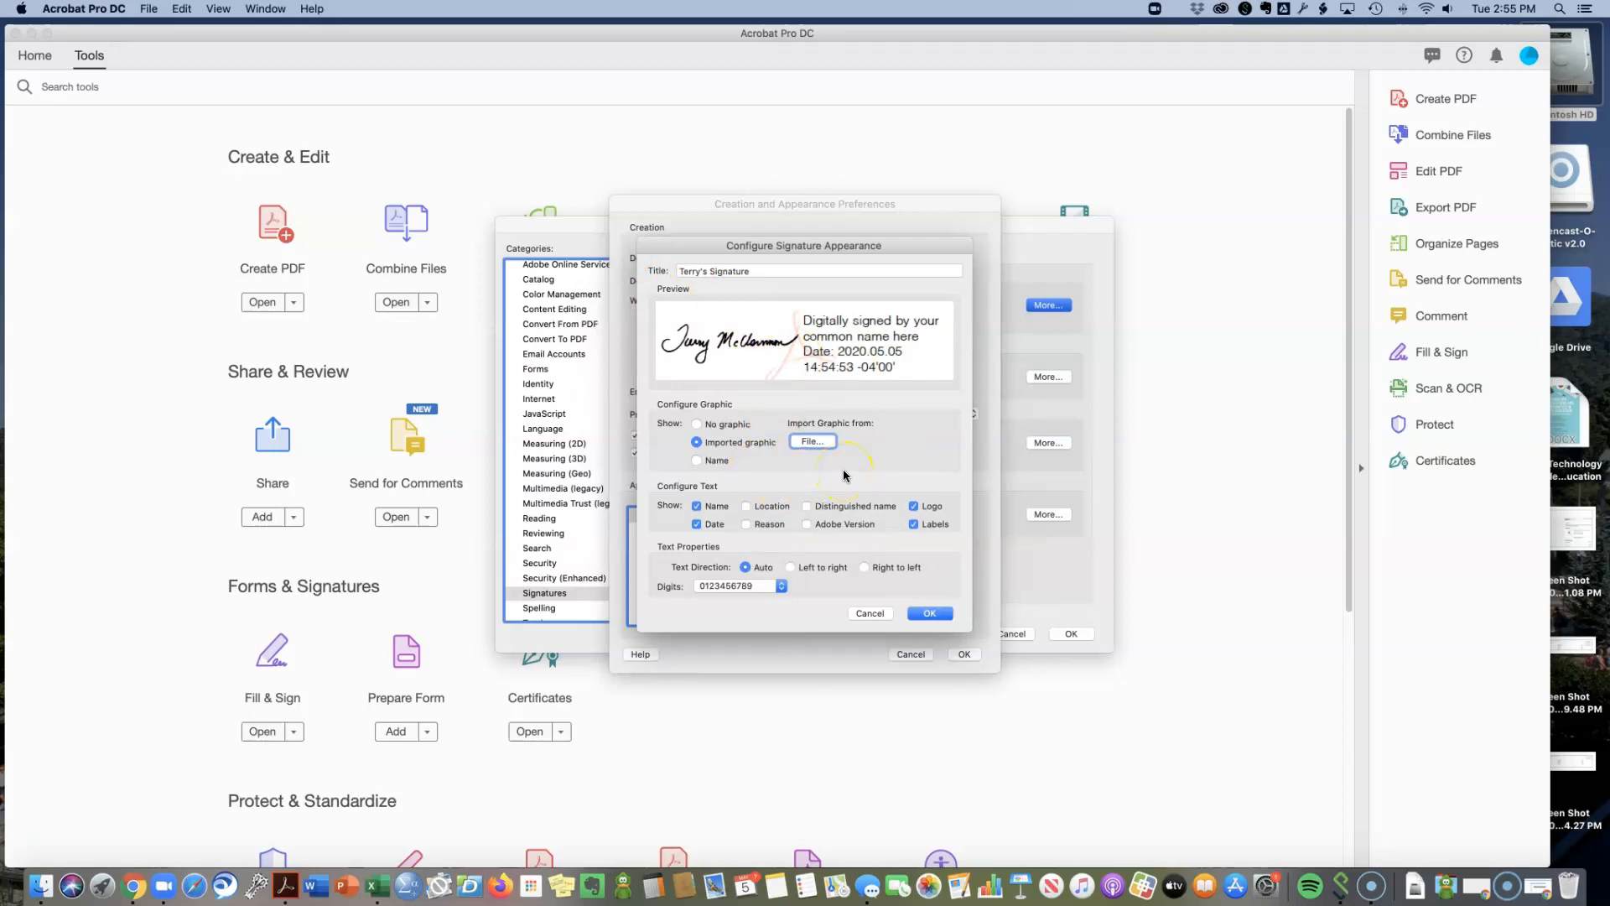
Step: Preview the Location, Distinguished name, Logo and Labels text options by toggling each one and restoring it
{"action": "left_click", "coordinate": [746, 506]}
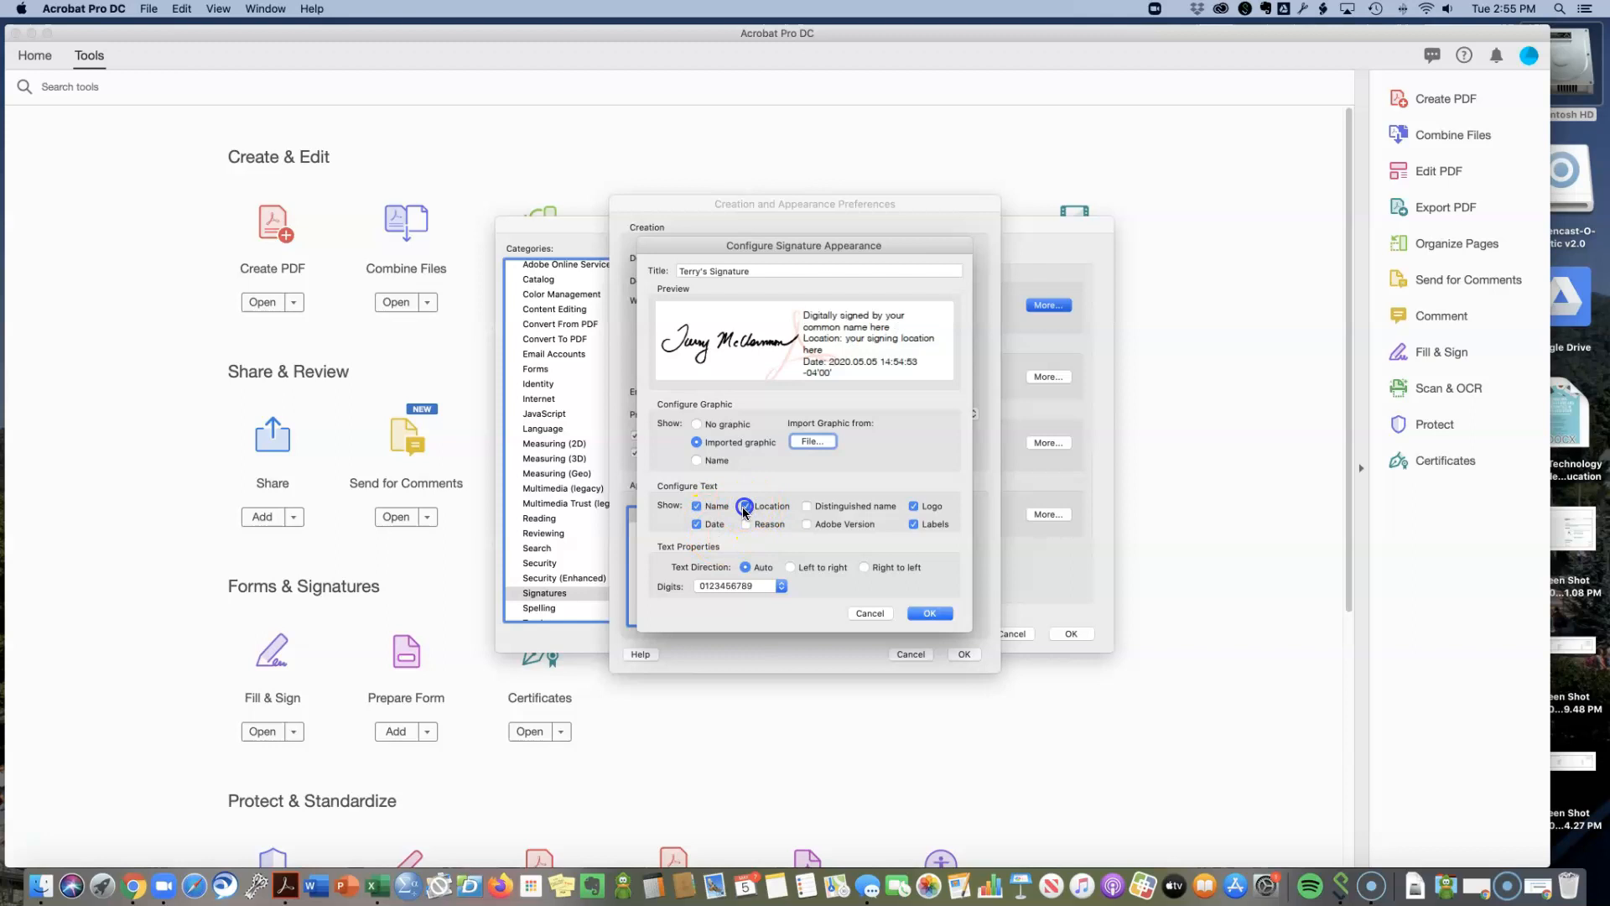
{"action": "left_click", "coordinate": [746, 506]}
{"action": "left_click", "coordinate": [807, 507]}
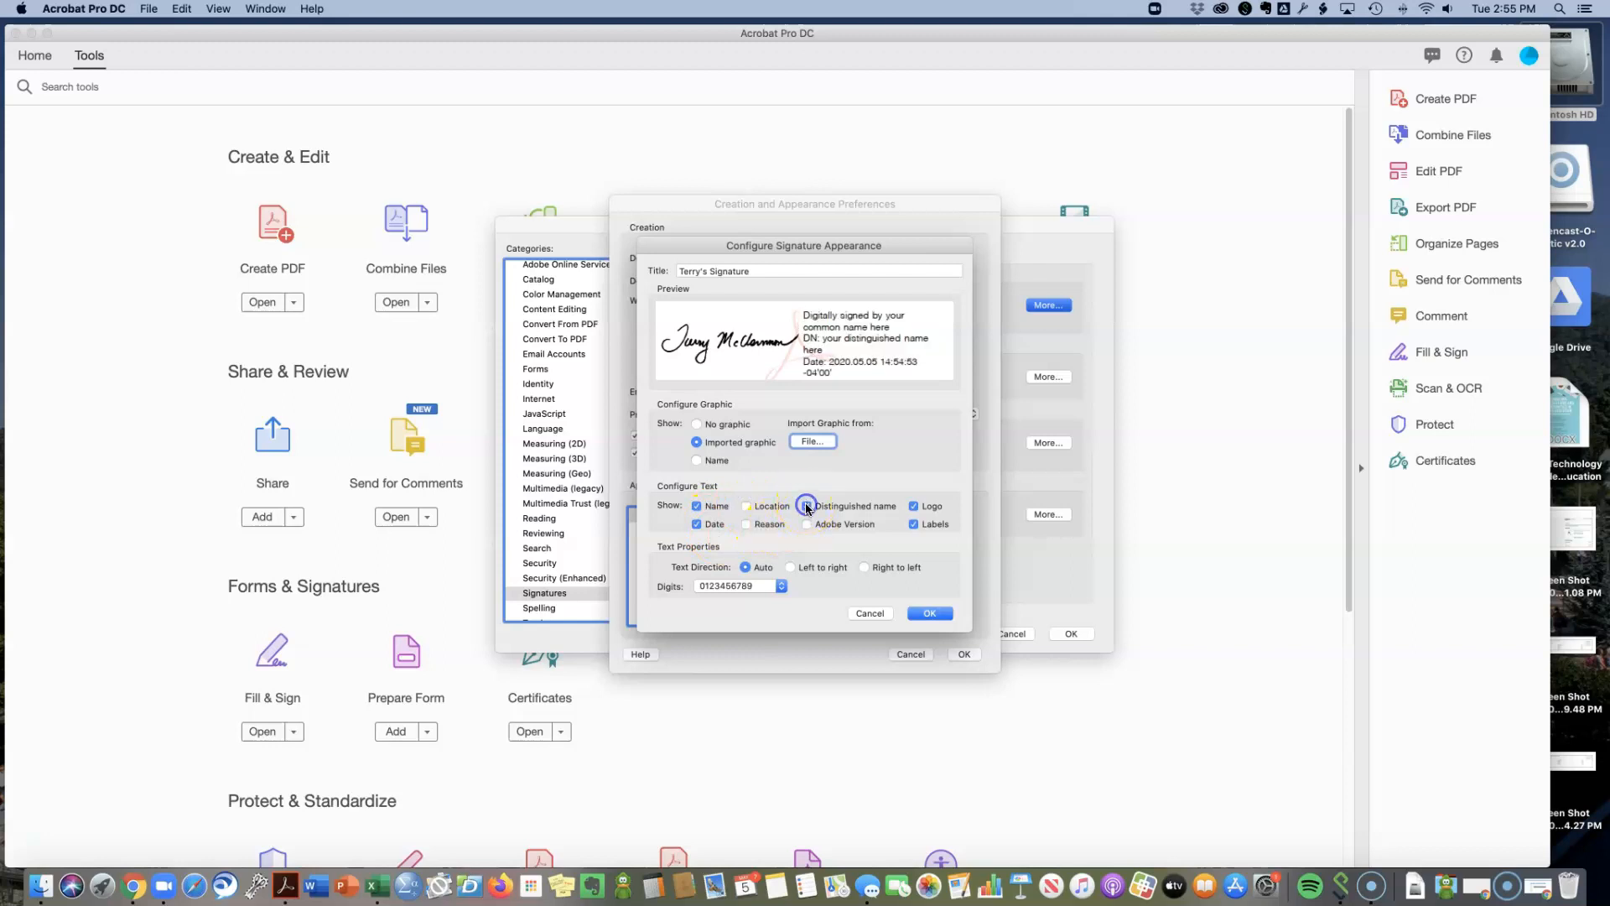
{"action": "left_click", "coordinate": [807, 506]}
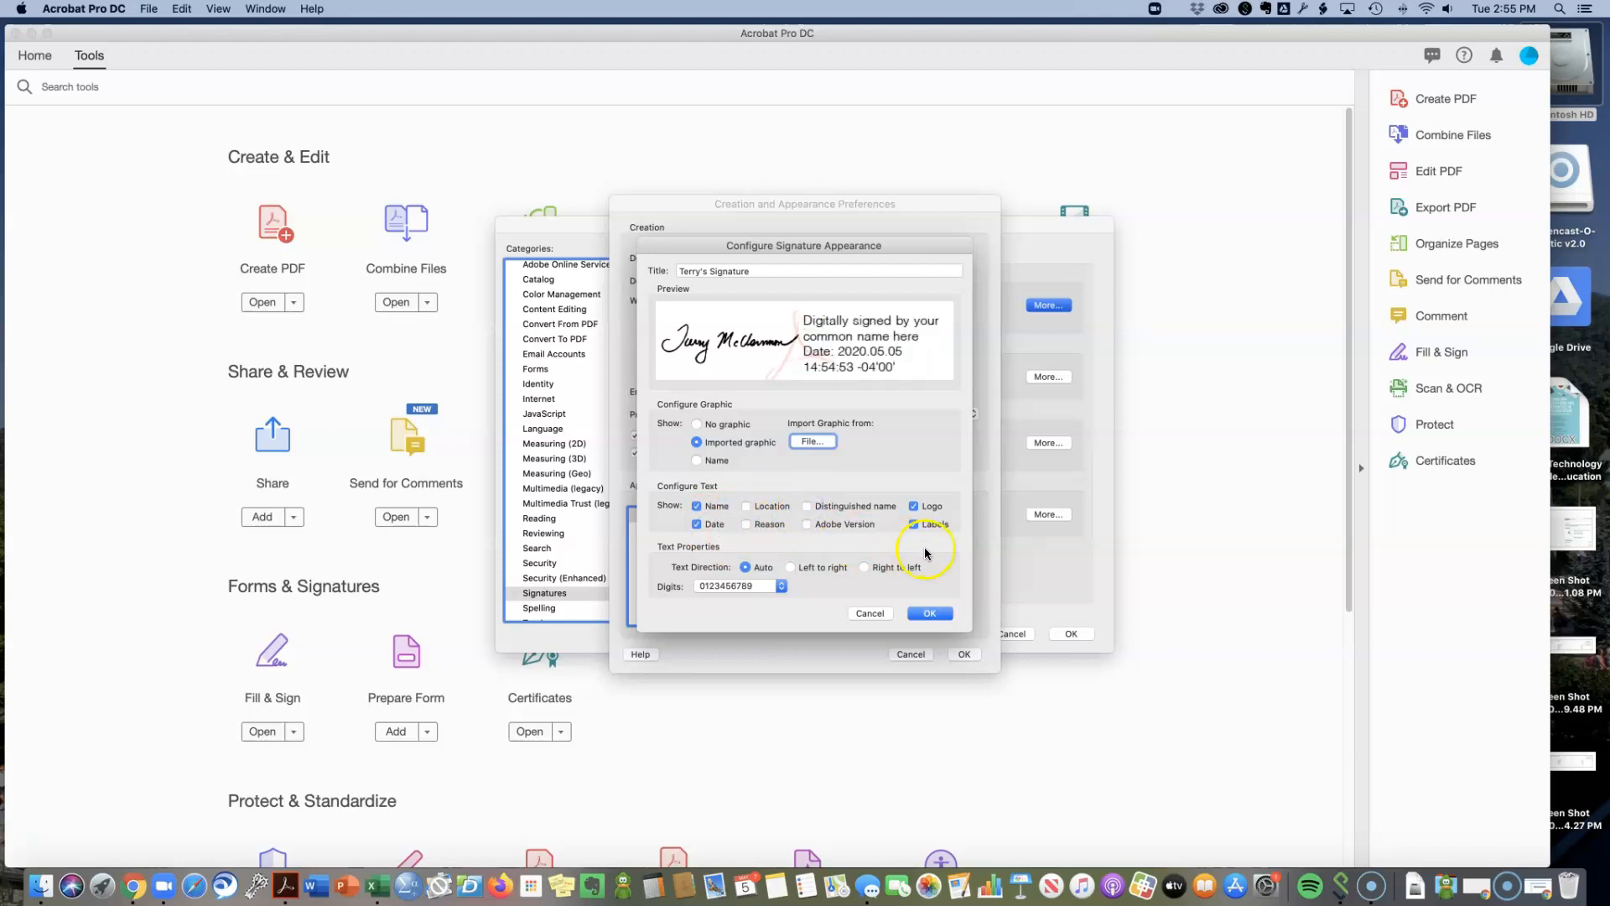
{"action": "left_click", "coordinate": [915, 507]}
{"action": "left_click", "coordinate": [914, 506]}
{"action": "left_click", "coordinate": [914, 525]}
{"action": "left_click", "coordinate": [914, 526]}
Step: Keep the text direction on Auto, save the new signature appearance and confirm the signature preferences
{"action": "left_click", "coordinate": [744, 567]}
{"action": "left_click", "coordinate": [928, 612]}
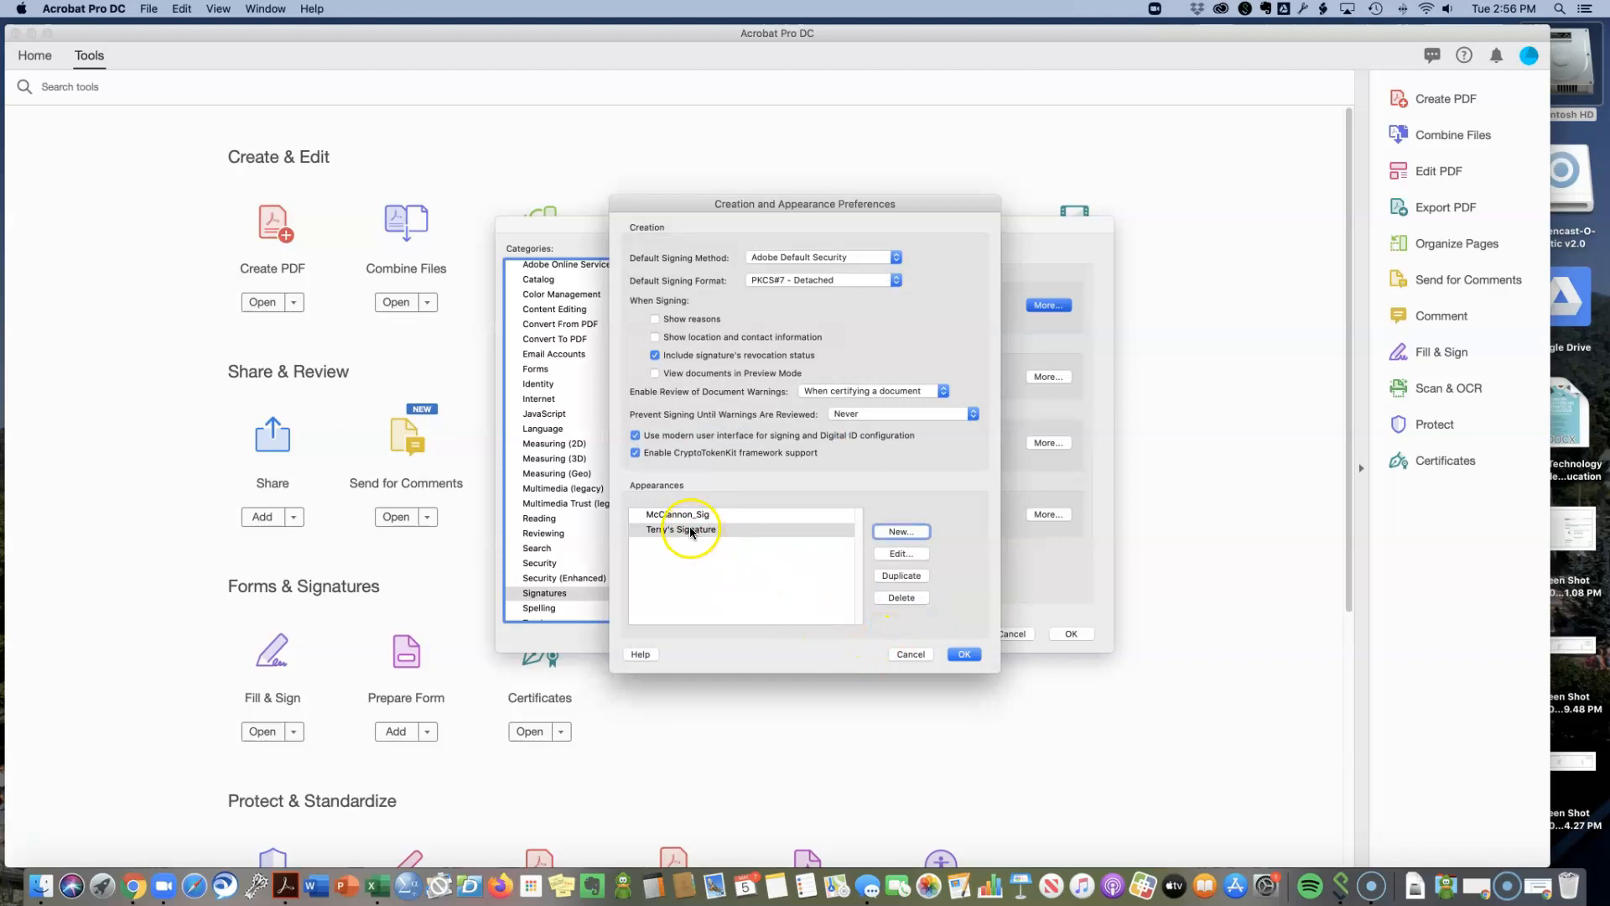
{"action": "left_click", "coordinate": [963, 655]}
{"action": "left_click", "coordinate": [1065, 635]}
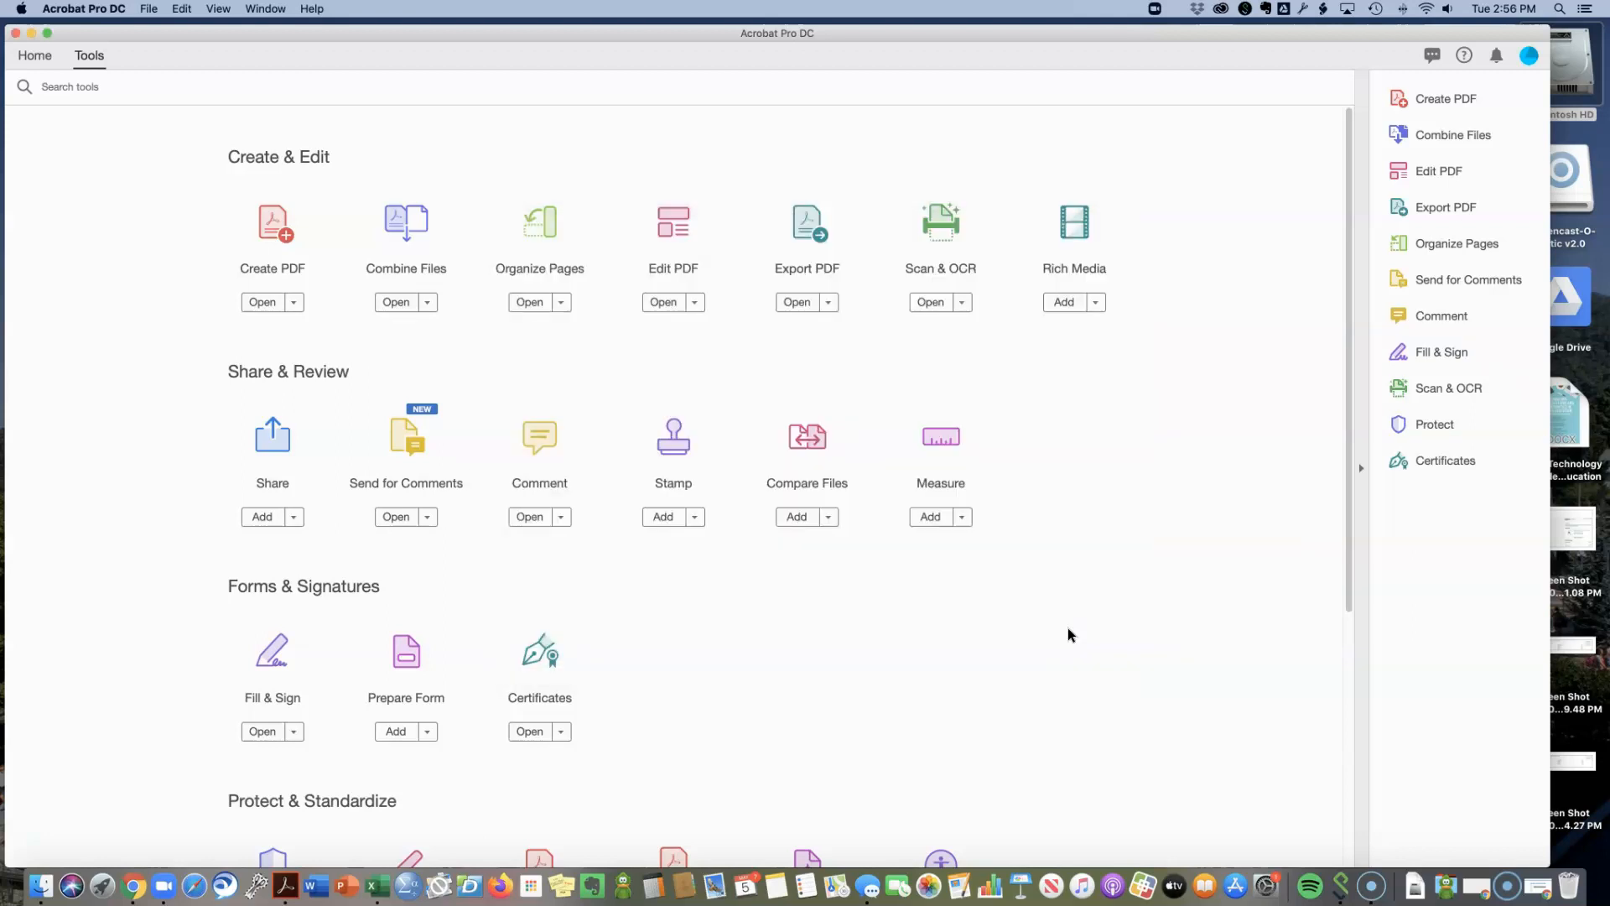
Step: Try to open the recent file S704v5_COVID_ReliefBill_5-4-20, and open the recent file S599v7 (1) instead
{"action": "left_click", "coordinate": [34, 55]}
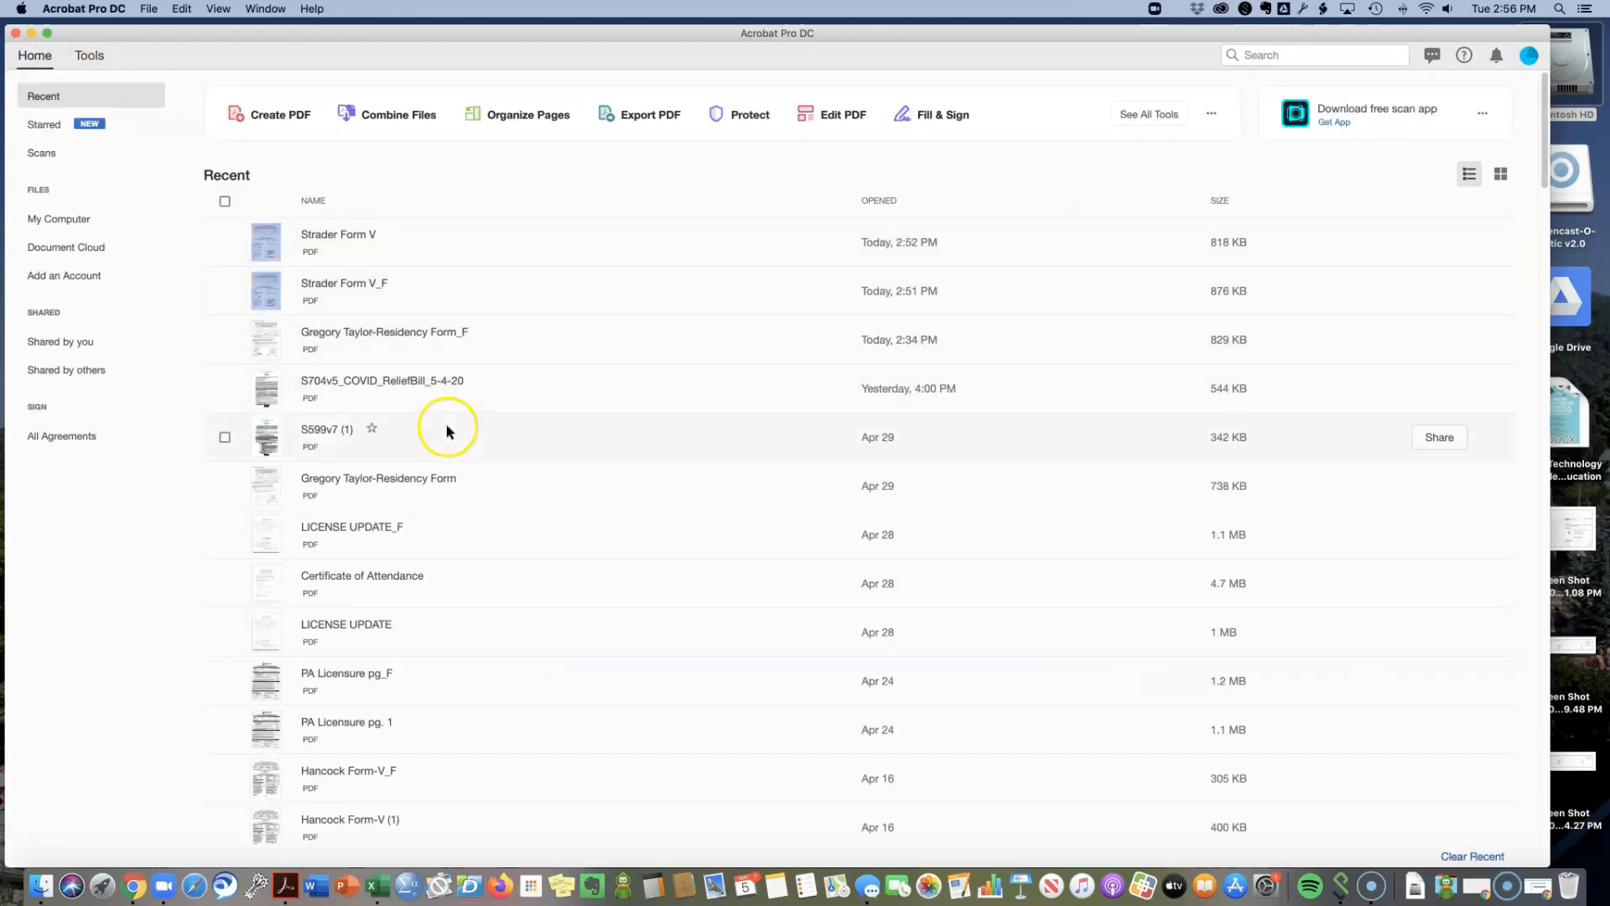
{"action": "double_click", "coordinate": [329, 385]}
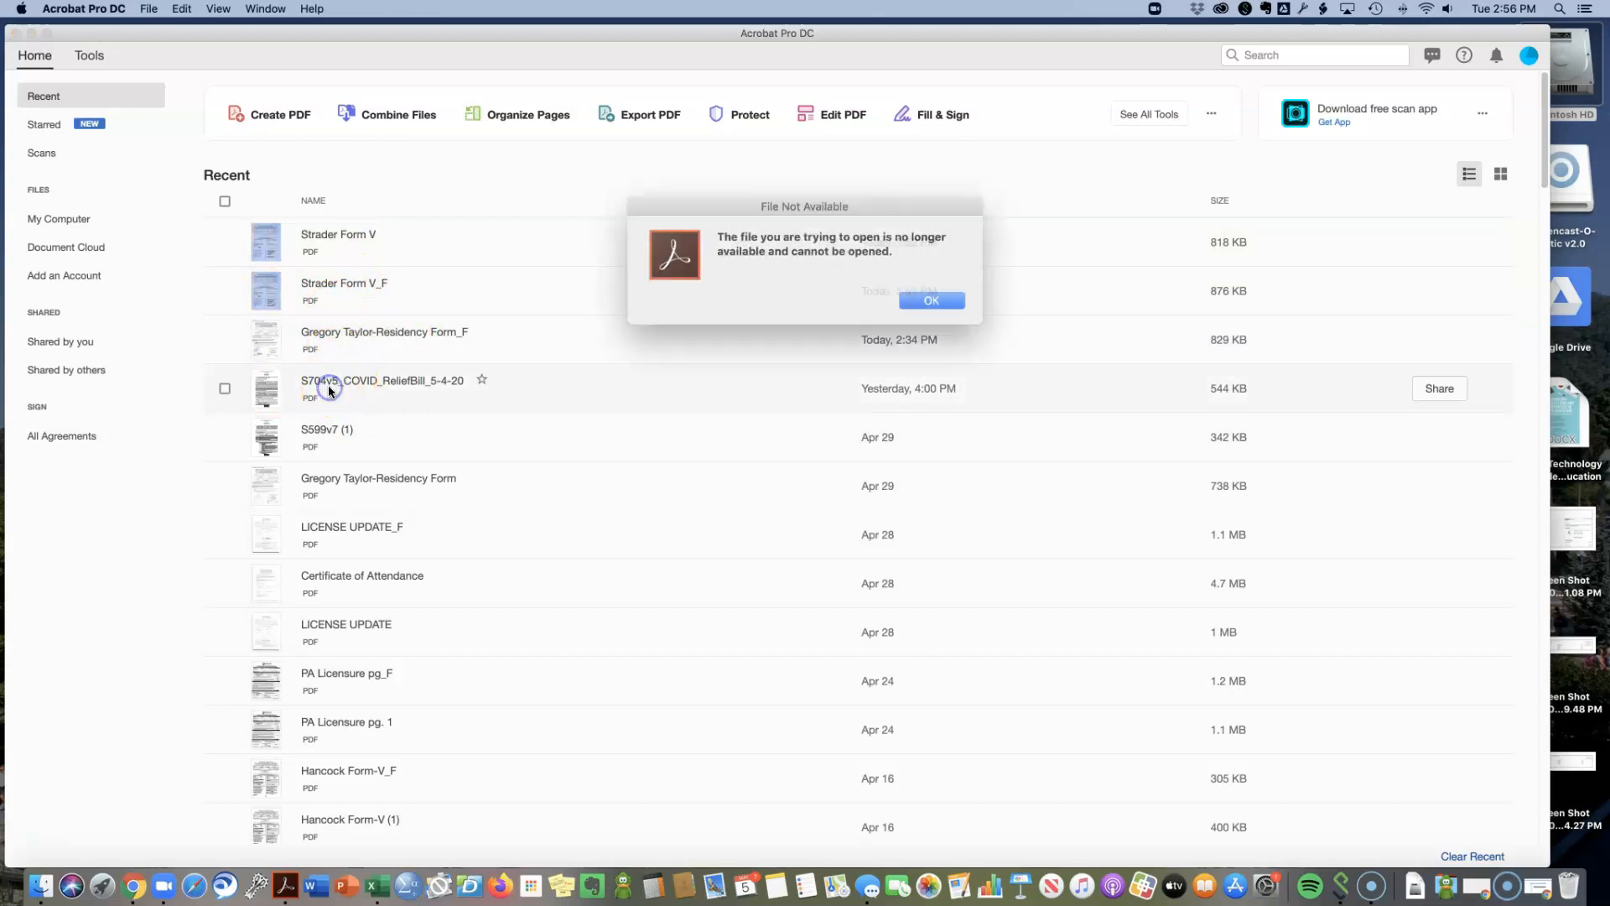
{"action": "left_click", "coordinate": [924, 298]}
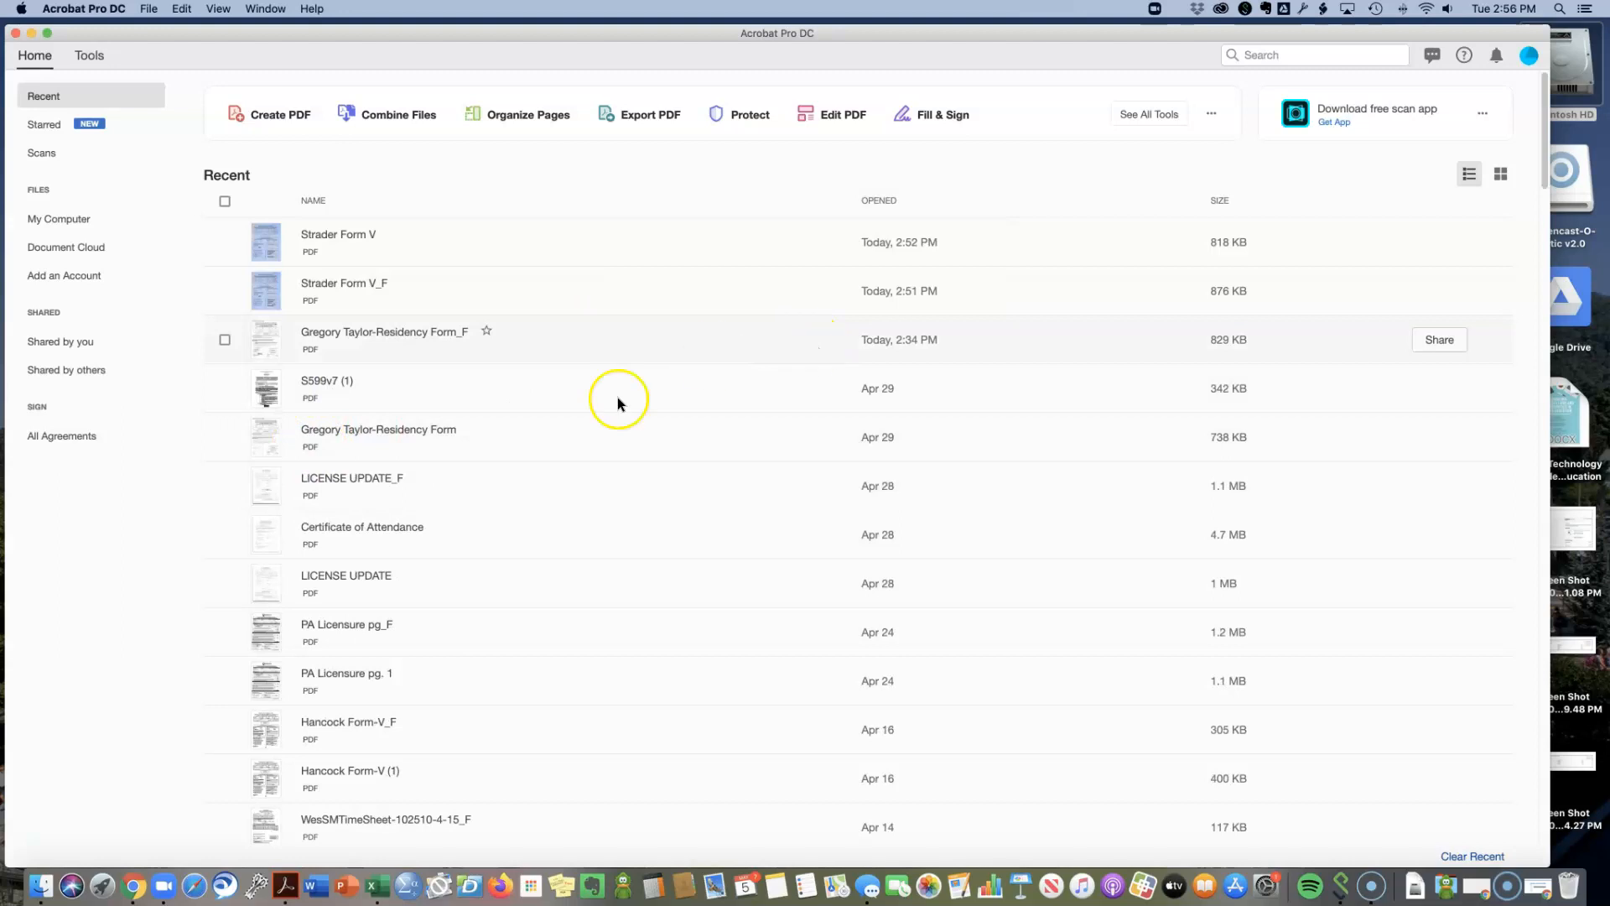
{"action": "double_click", "coordinate": [319, 388]}
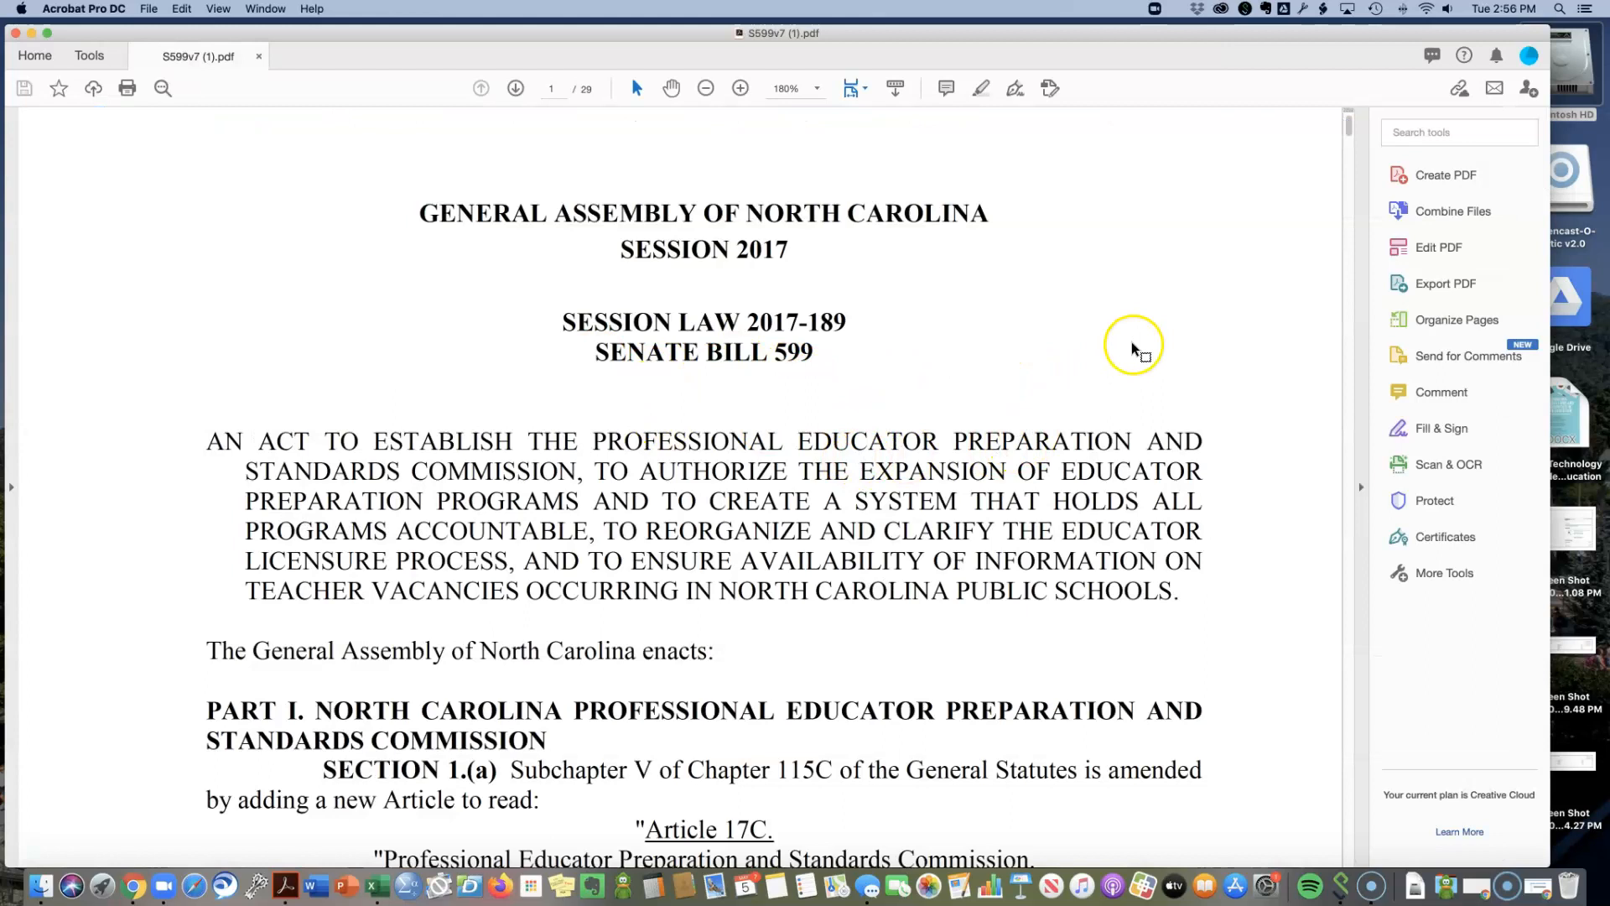
{"action": "scroll", "coordinate": [1145, 582], "scroll_direction": "down", "scroll_amount": 1}
Step: Start a digital signature with the Certificates tool and draw its rectangular area beside the Session Law and Senate Bill headings on page 1
{"action": "left_click", "coordinate": [1451, 536]}
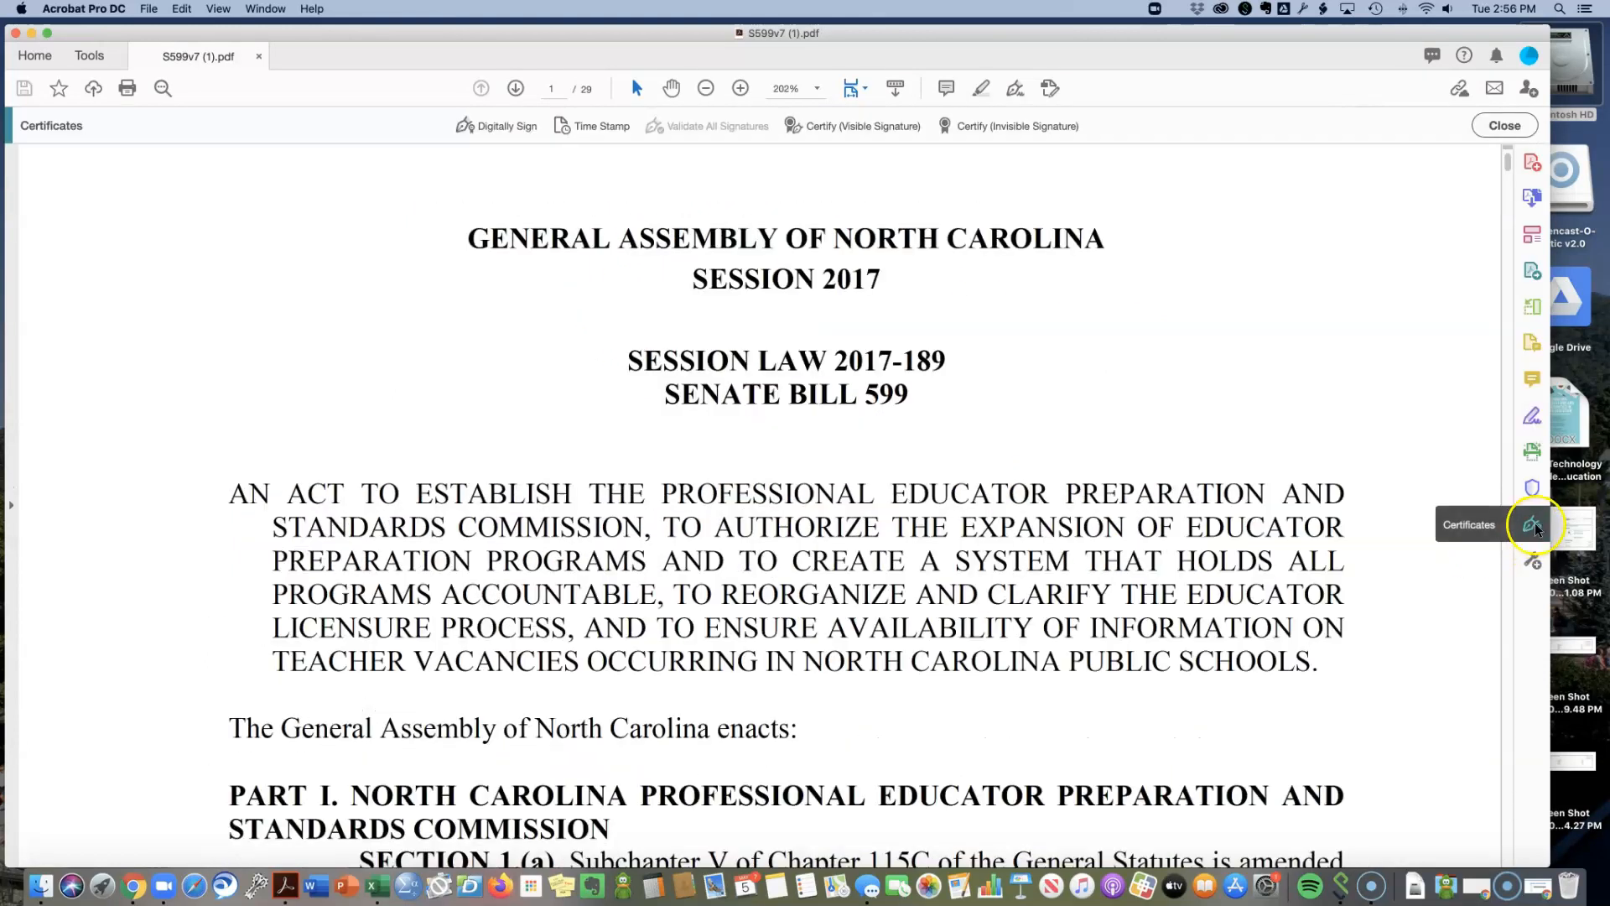
{"action": "left_click", "coordinate": [536, 136]}
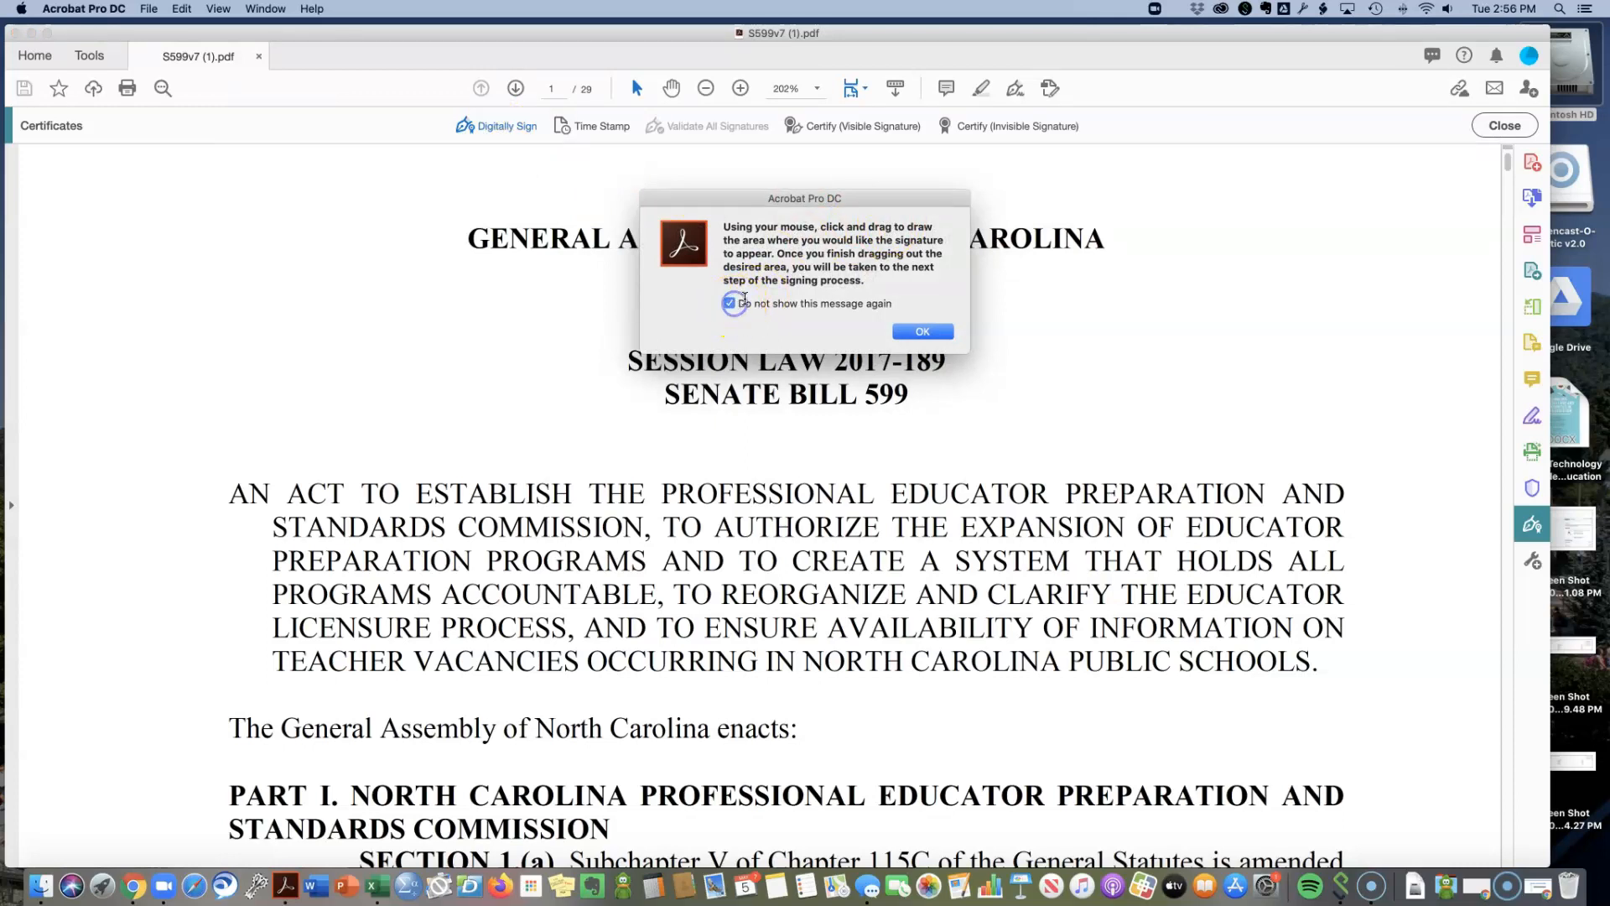
{"action": "left_click", "coordinate": [923, 332]}
{"action": "left_click", "coordinate": [729, 302]}
{"action": "left_click", "coordinate": [923, 333]}
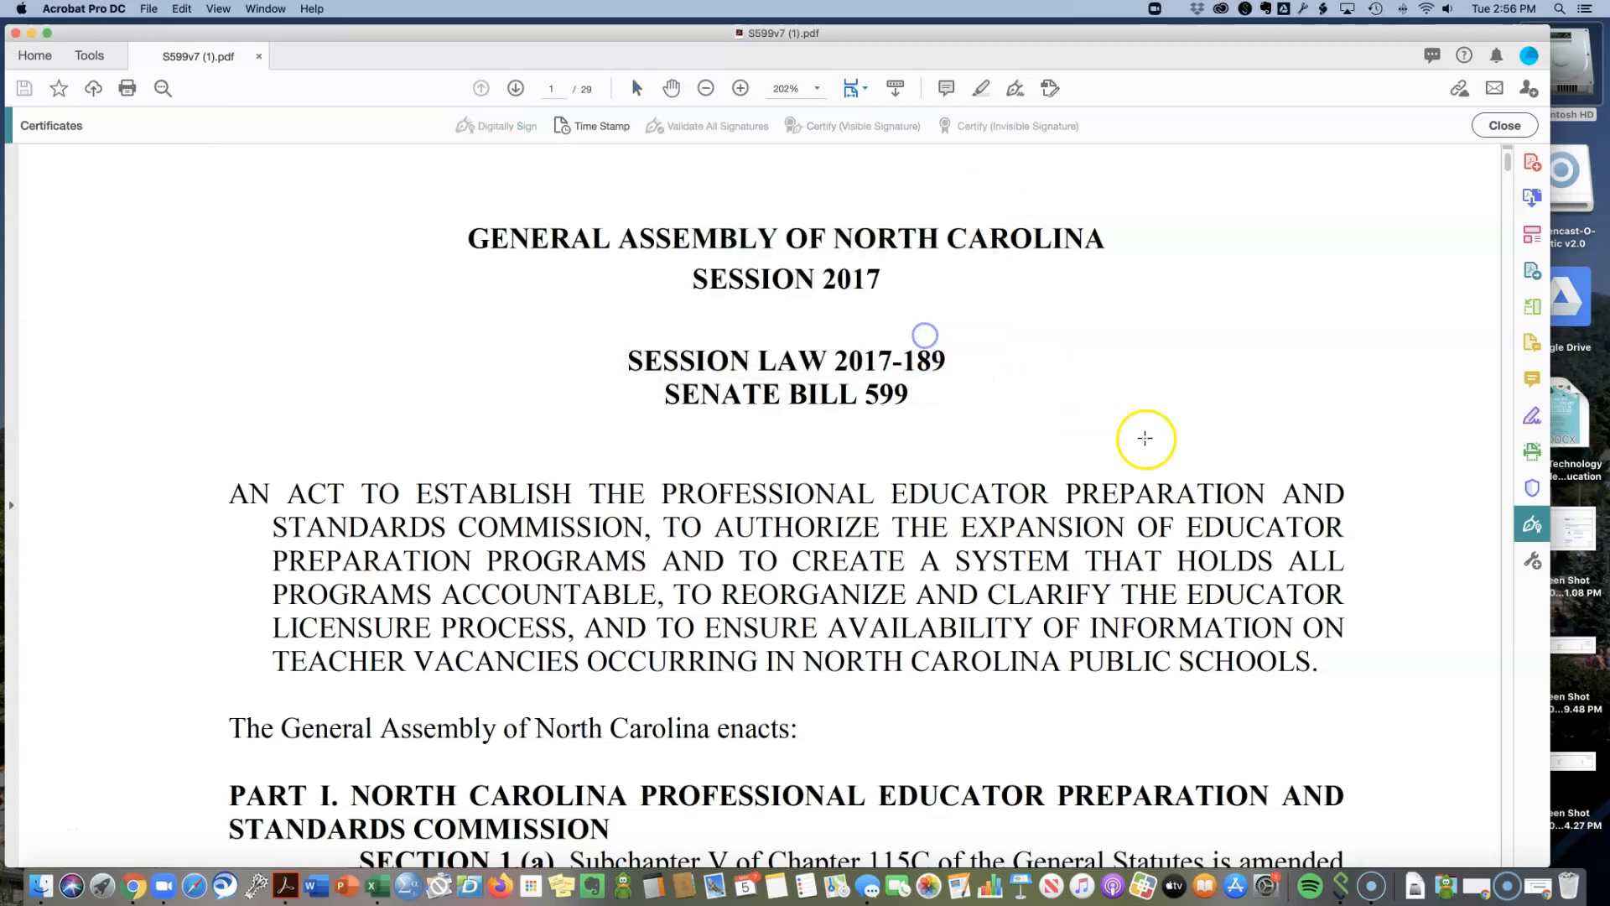
{"action": "mouse_move", "coordinate": [1020, 269]}
{"action": "left_mouse_down"}
{"action": "mouse_move", "coordinate": [1031, 360]}
{"action": "mouse_move", "coordinate": [1417, 396]}
{"action": "mouse_move", "coordinate": [1388, 399]}
{"action": "left_mouse_up"}
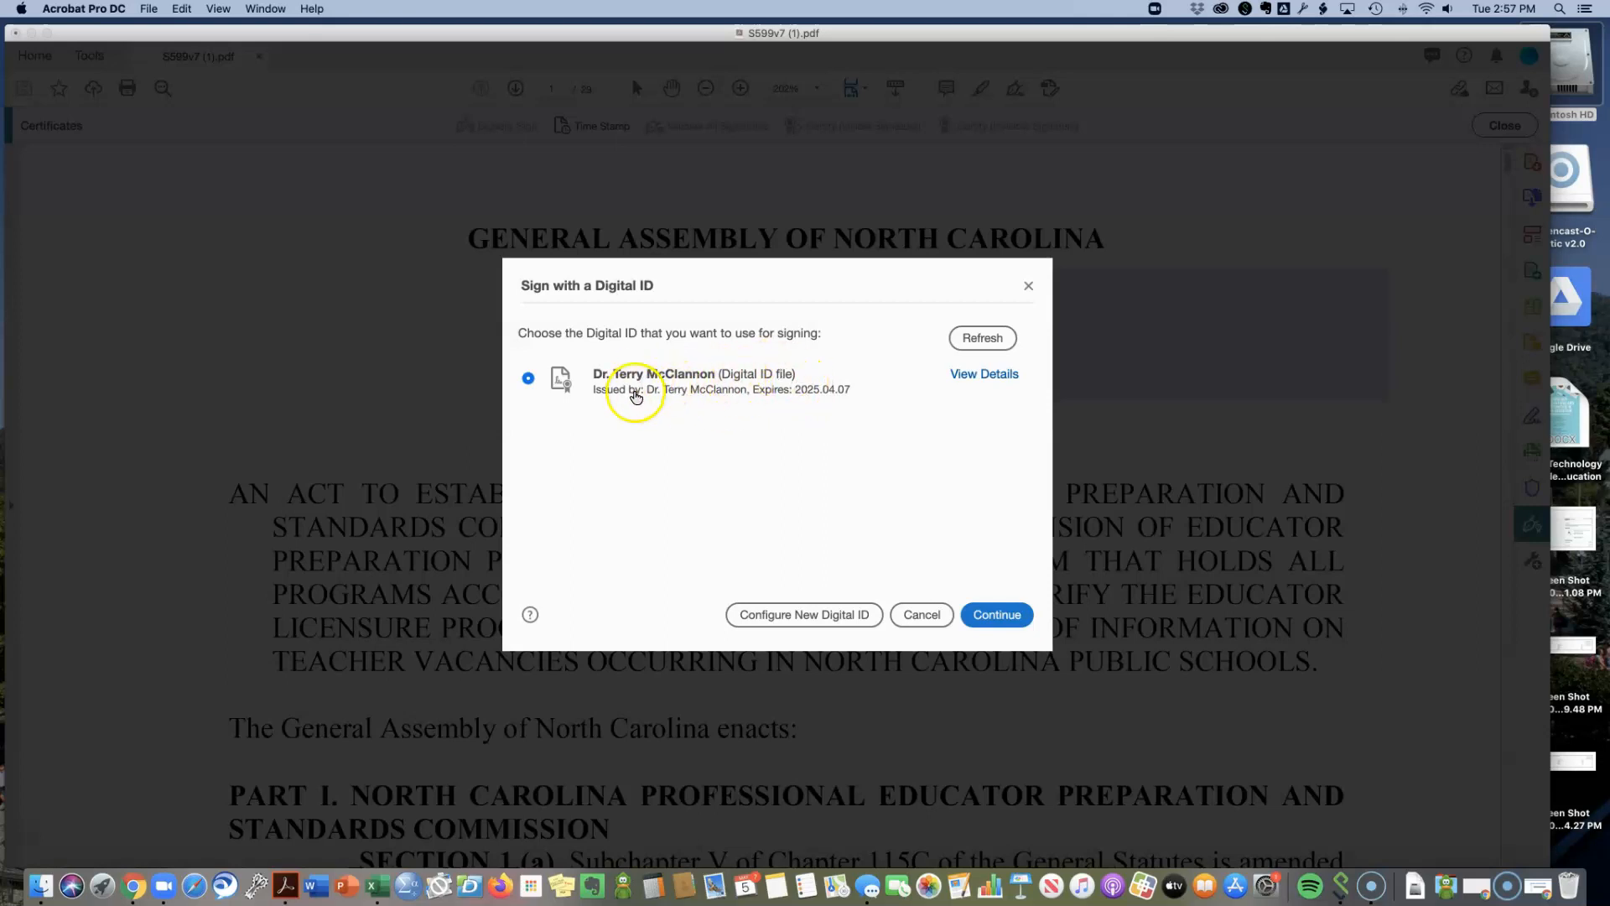
Step: Configure a new self-signed Digital ID with Save to File as its destination, accepting the prefilled identity details
{"action": "left_click", "coordinate": [803, 614]}
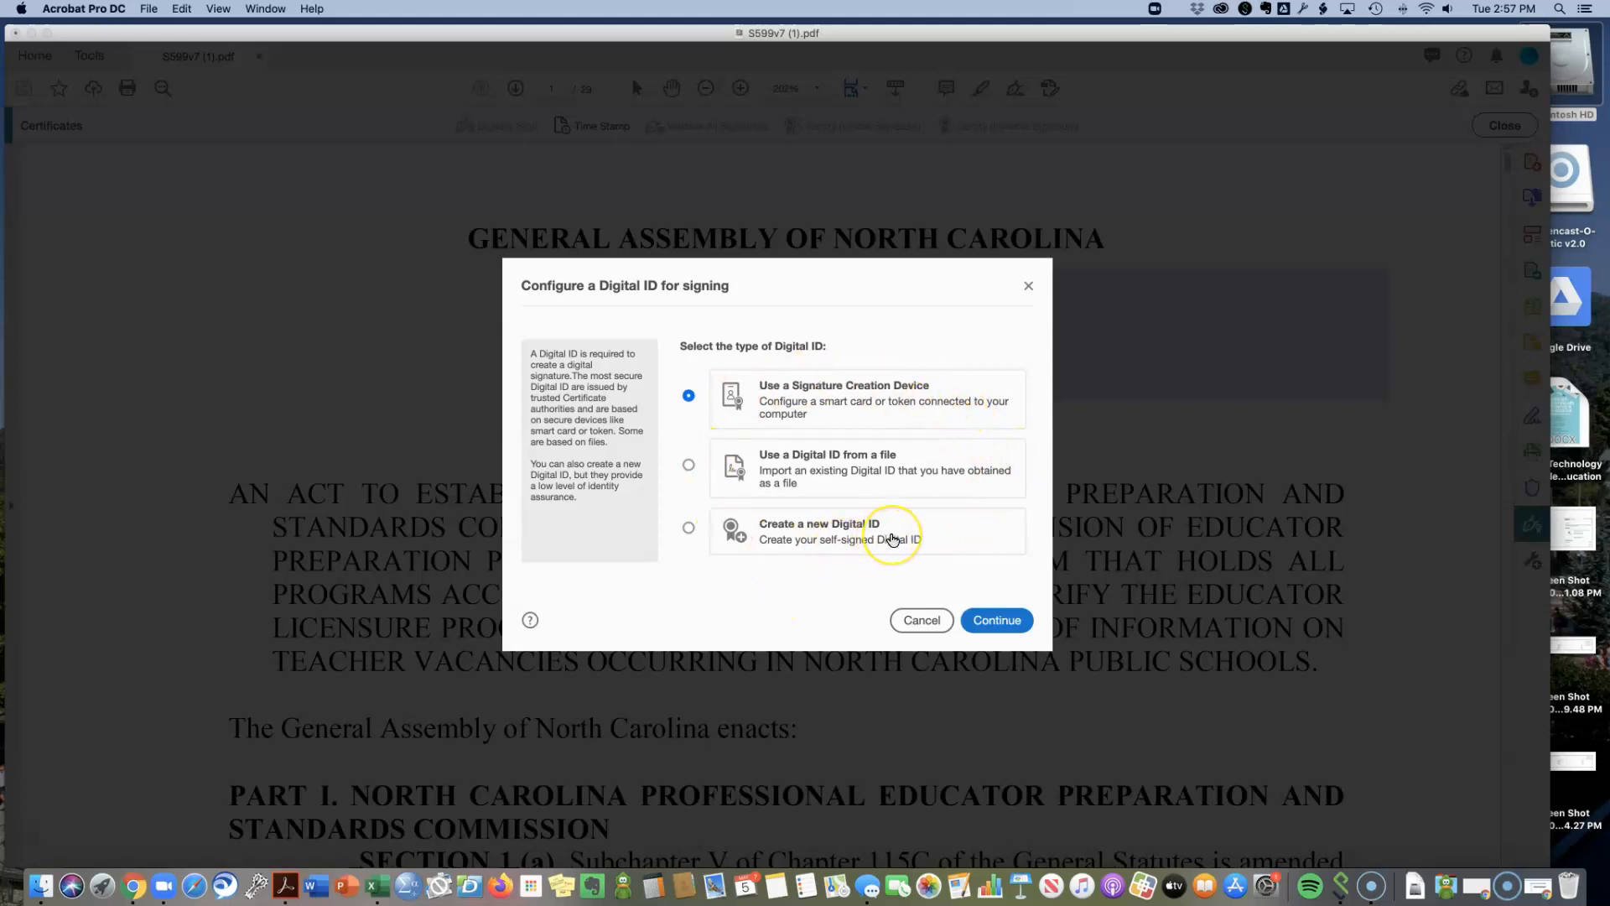
{"action": "left_click", "coordinate": [687, 528]}
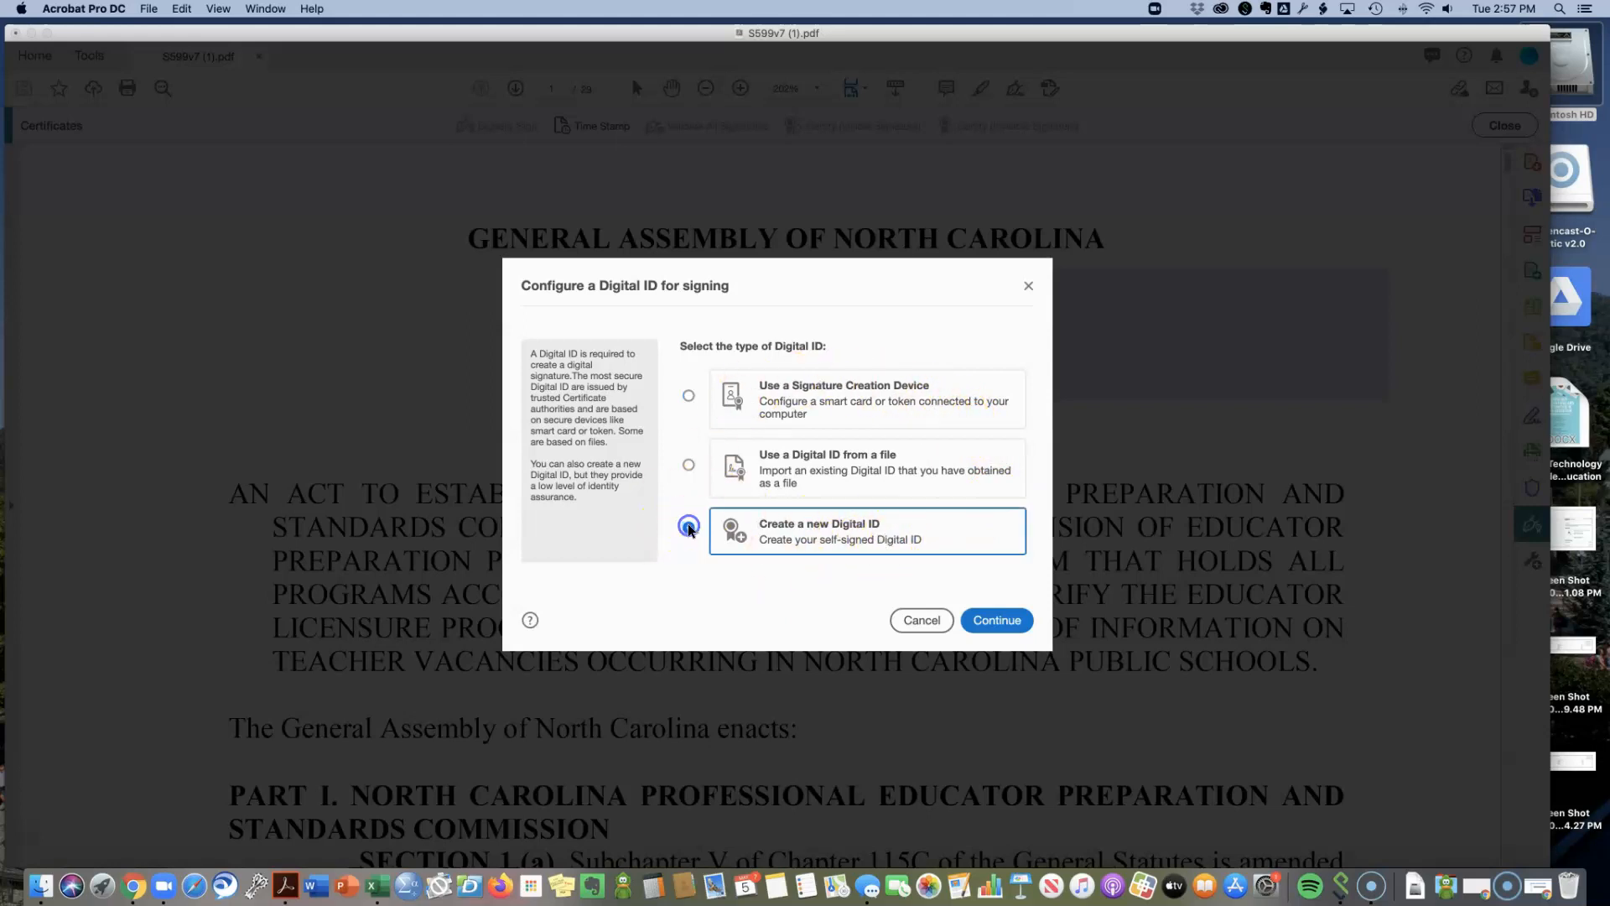
{"action": "left_click", "coordinate": [987, 618]}
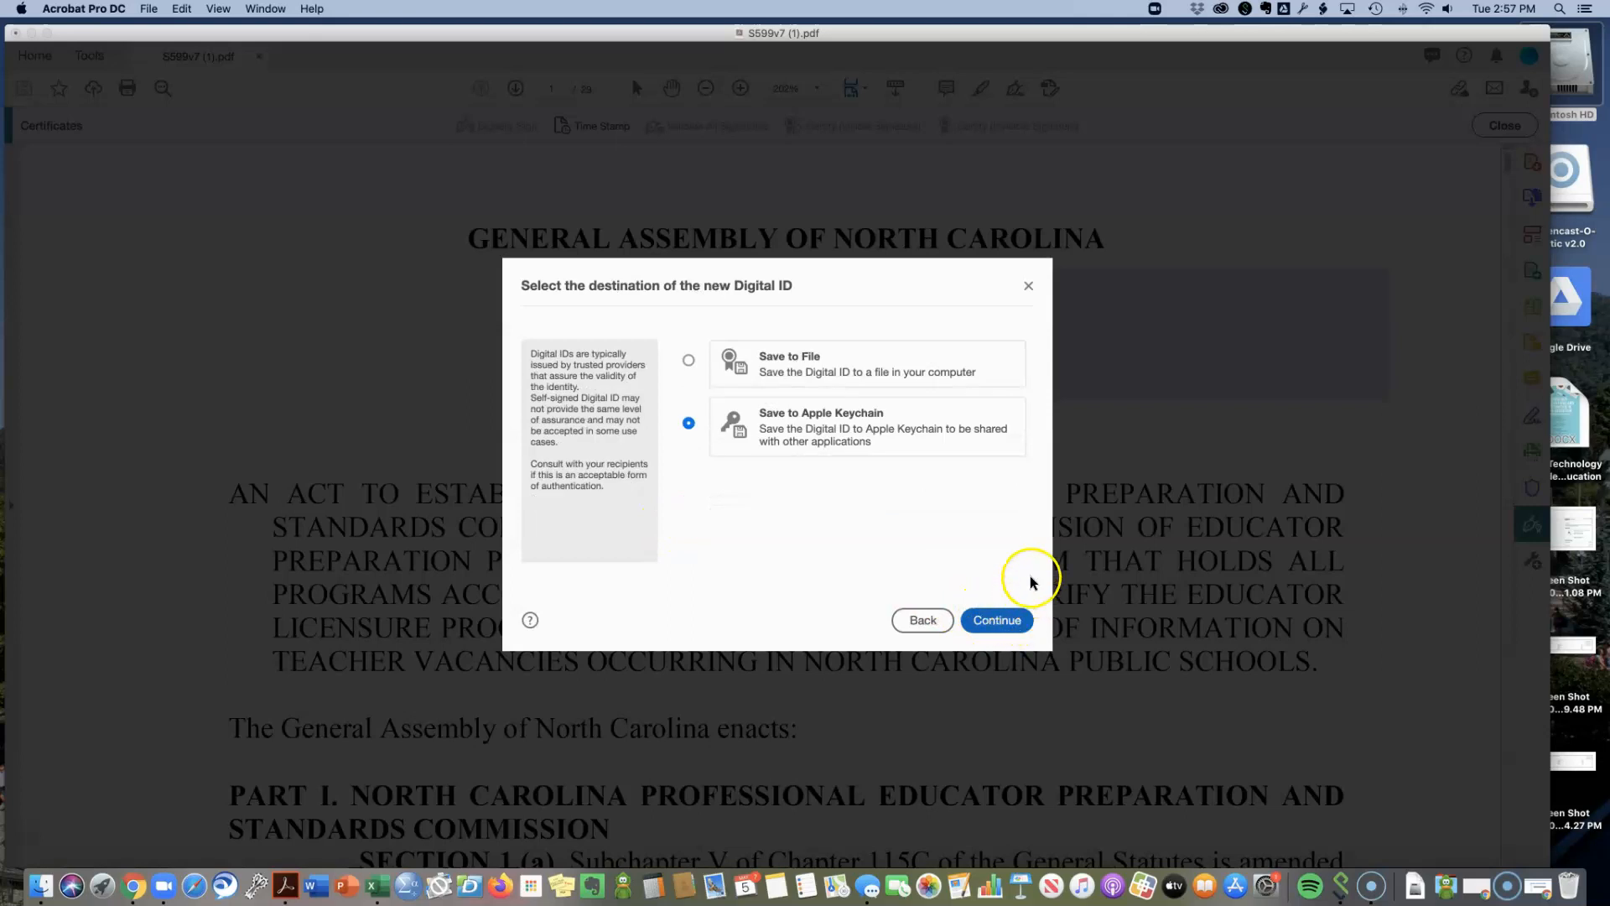
{"action": "left_click", "coordinate": [688, 360]}
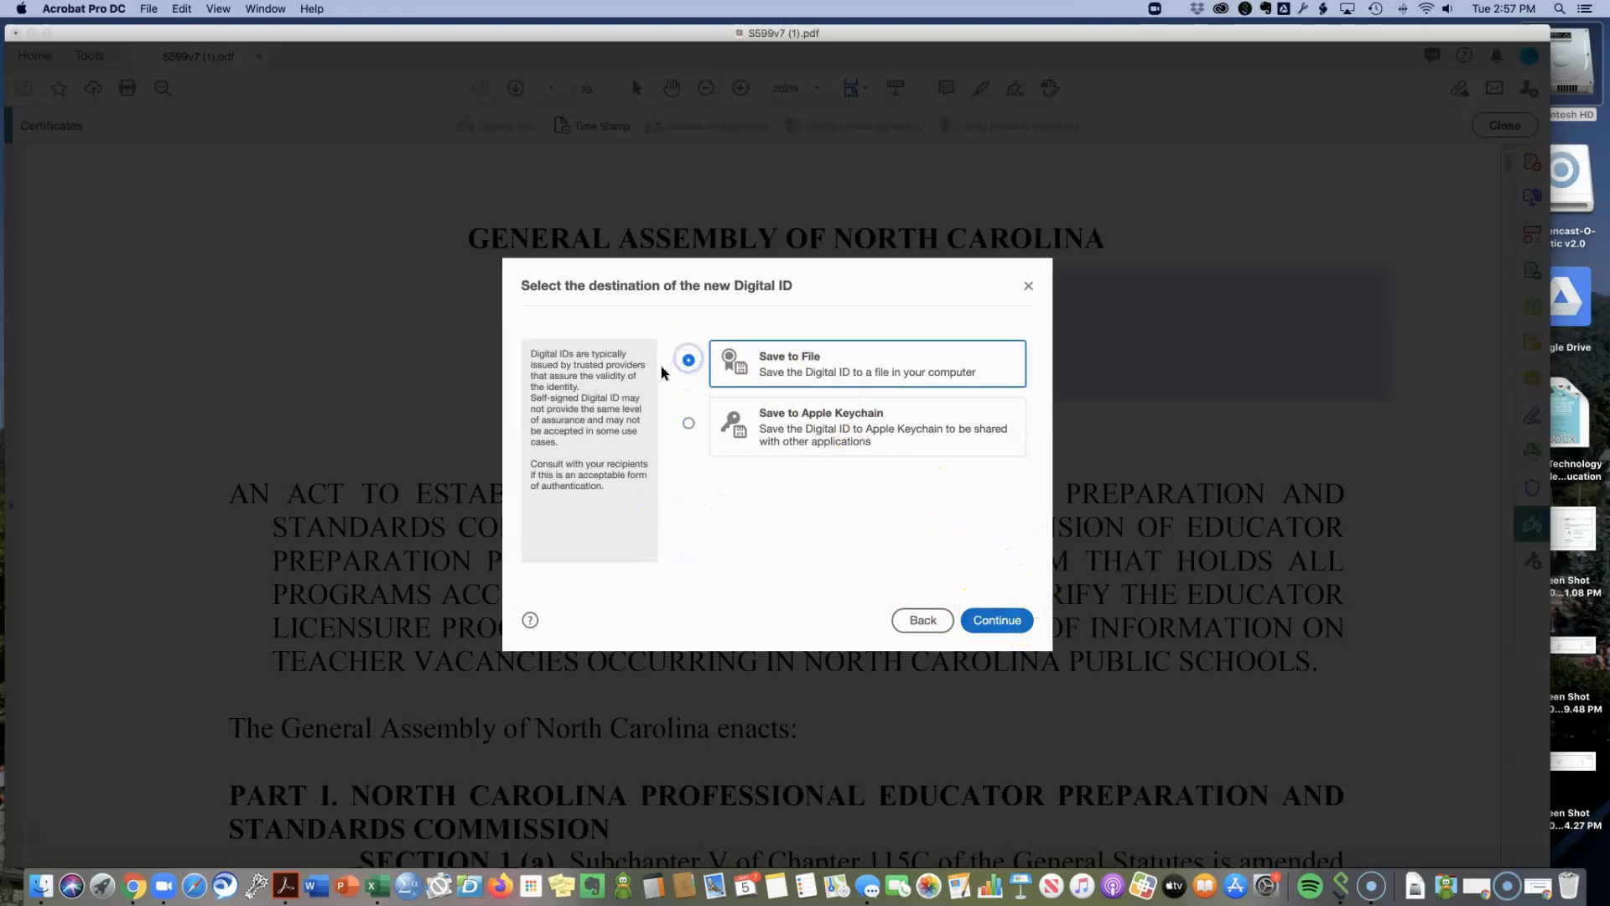
{"action": "left_click", "coordinate": [998, 619]}
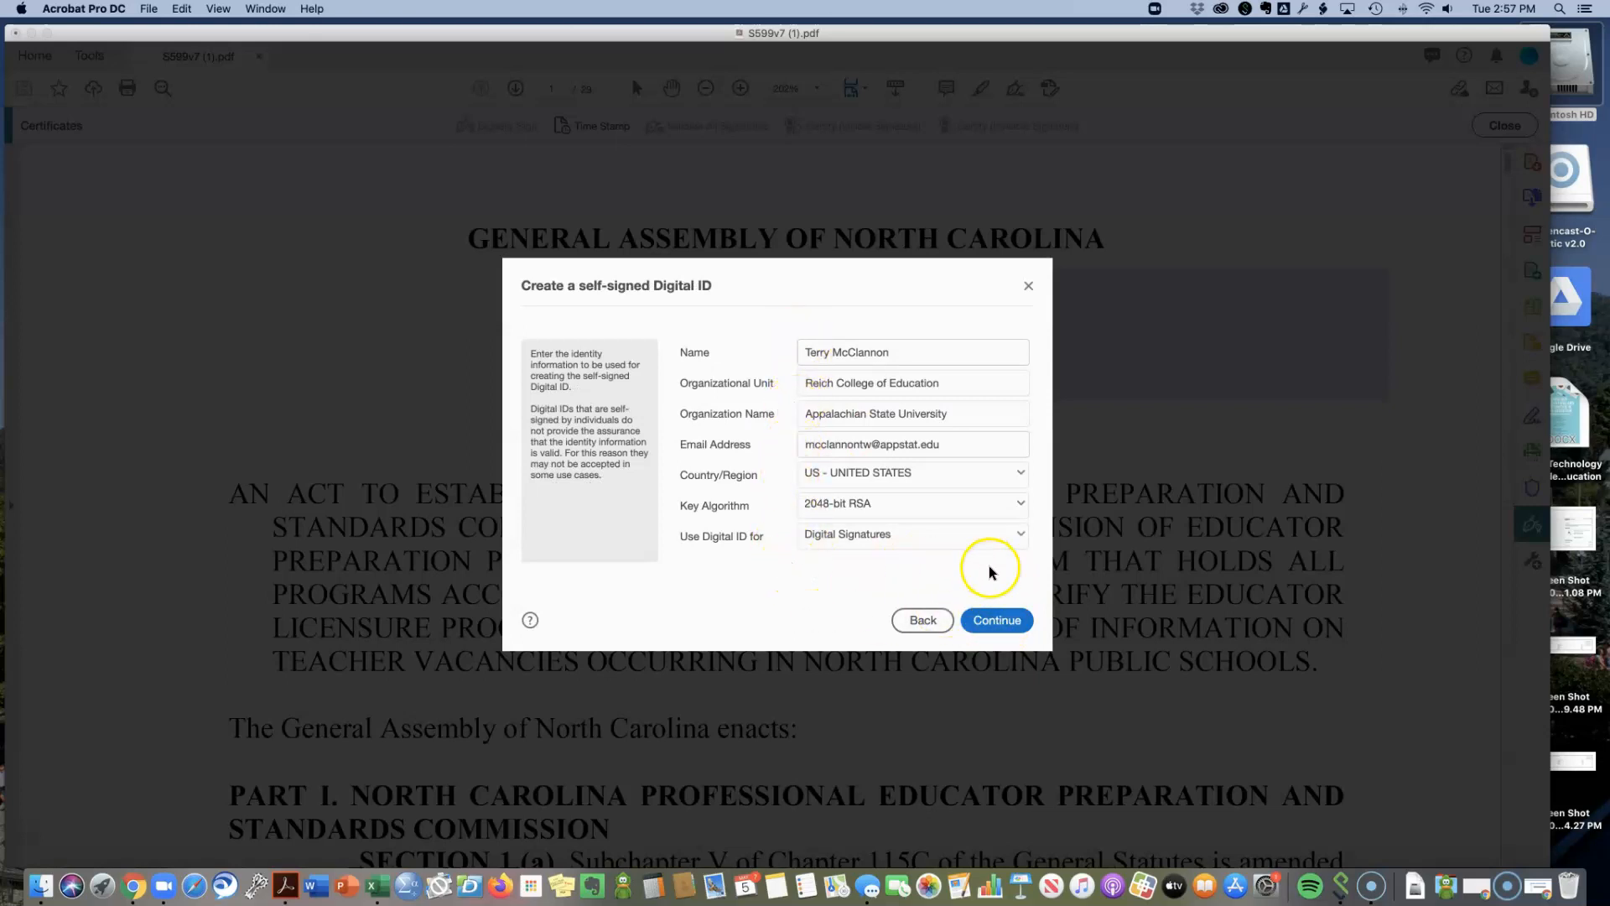
{"action": "left_click", "coordinate": [997, 620]}
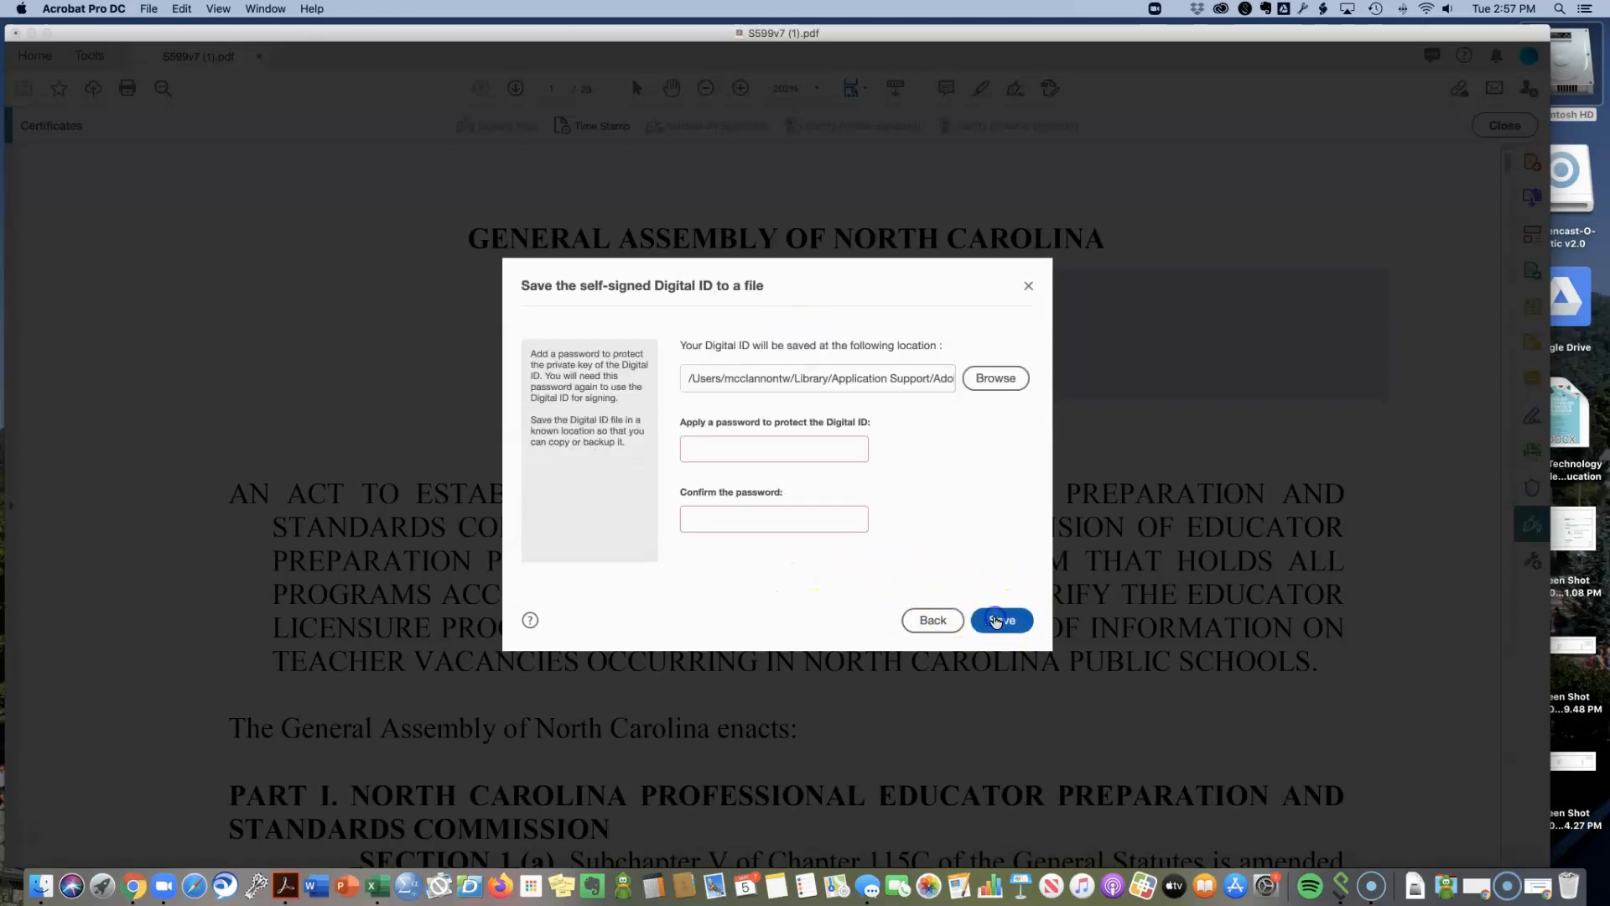
Step: Return to the Digital ID's identity details, add the title "Dr." before the name and continue to the save settings
{"action": "left_click", "coordinate": [932, 620]}
{"action": "left_click", "coordinate": [804, 352]}
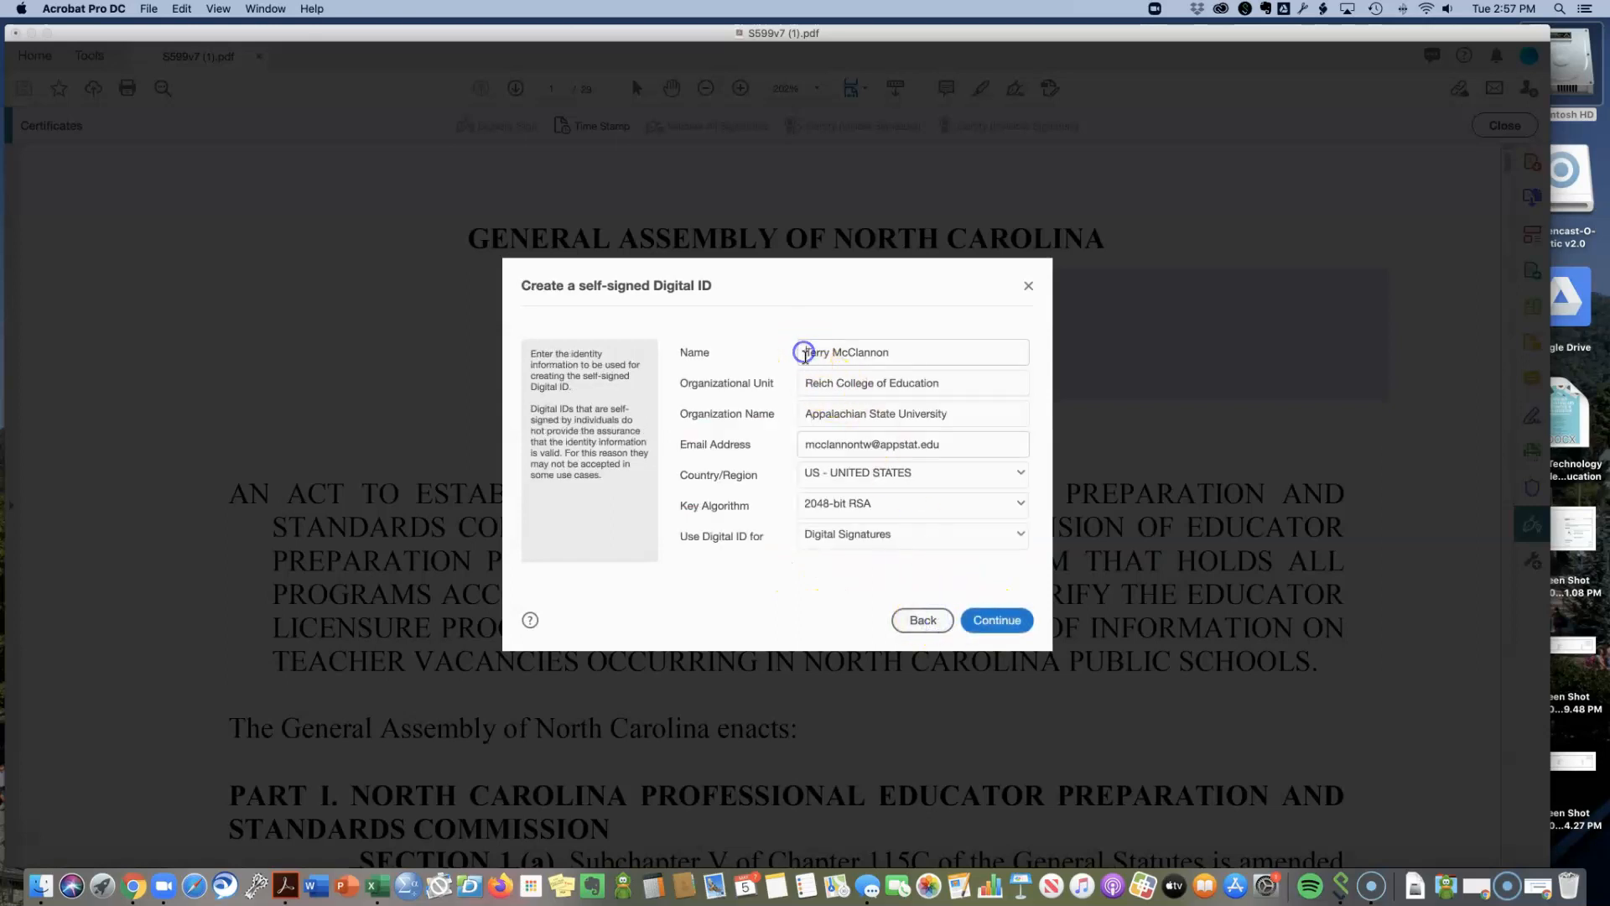
{"action": "type", "text": "Dr."}
{"action": "left_click", "coordinate": [1006, 620]}
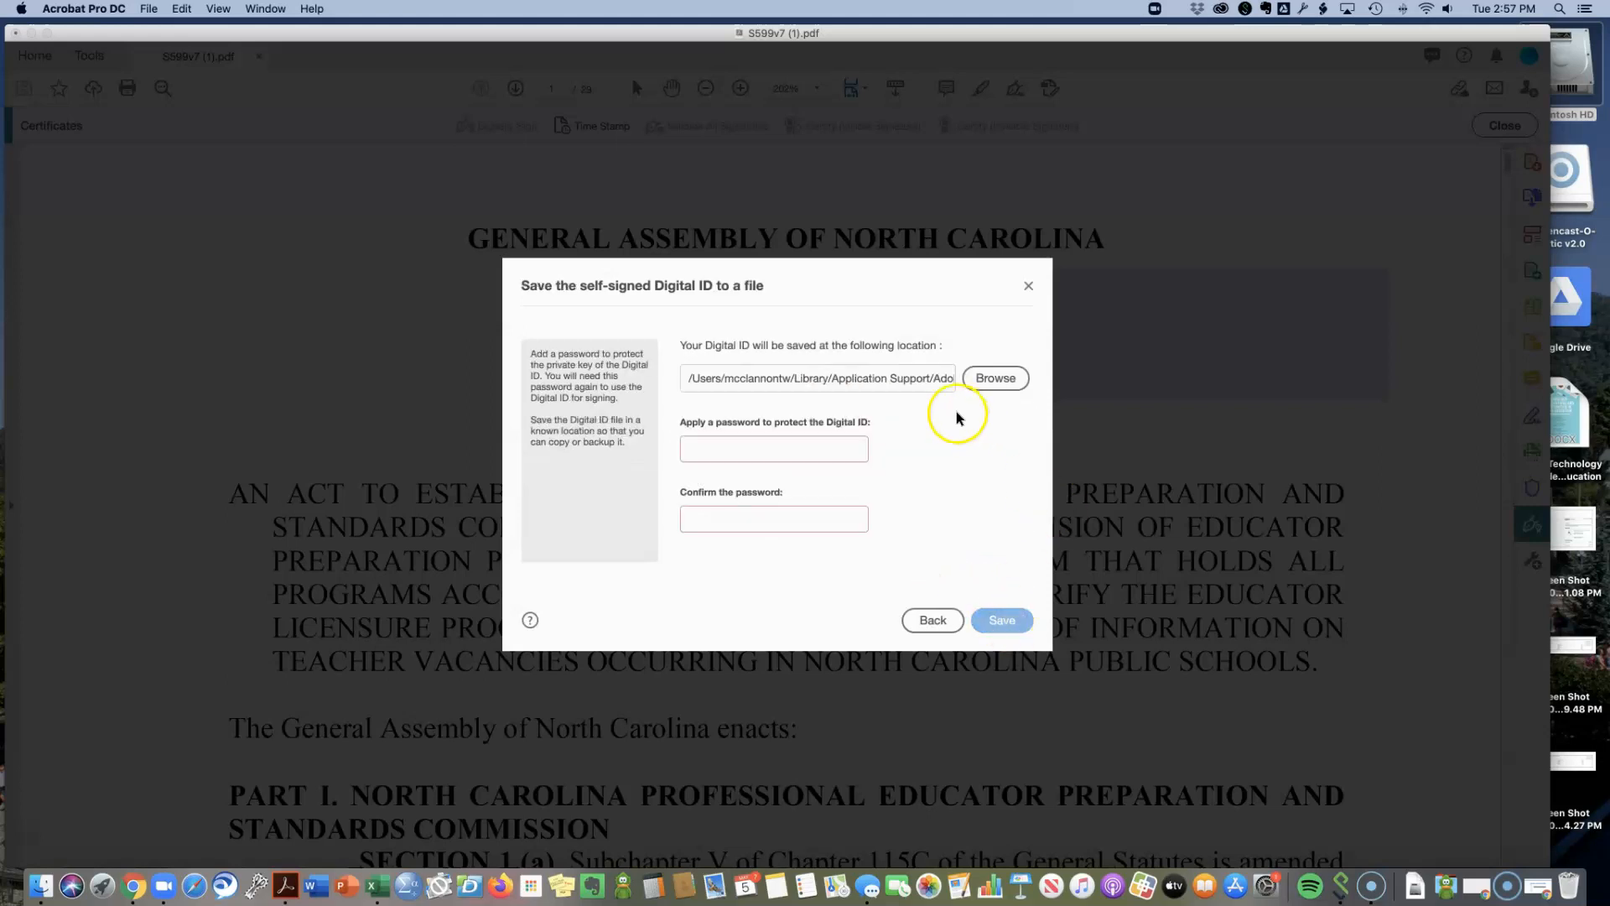
Step: Enter and confirm a password protecting the new self-signed Digital ID, and save the ID to the default file location
{"action": "left_click", "coordinate": [714, 452]}
{"action": "type", "text": "••"}
{"action": "key", "text": "BackSpace"}
{"action": "key", "text": "BackSpace"}
{"action": "key", "text": "Tab"}
{"action": "type", "text": "•••••••••"}
{"action": "left_click", "coordinate": [998, 620]}
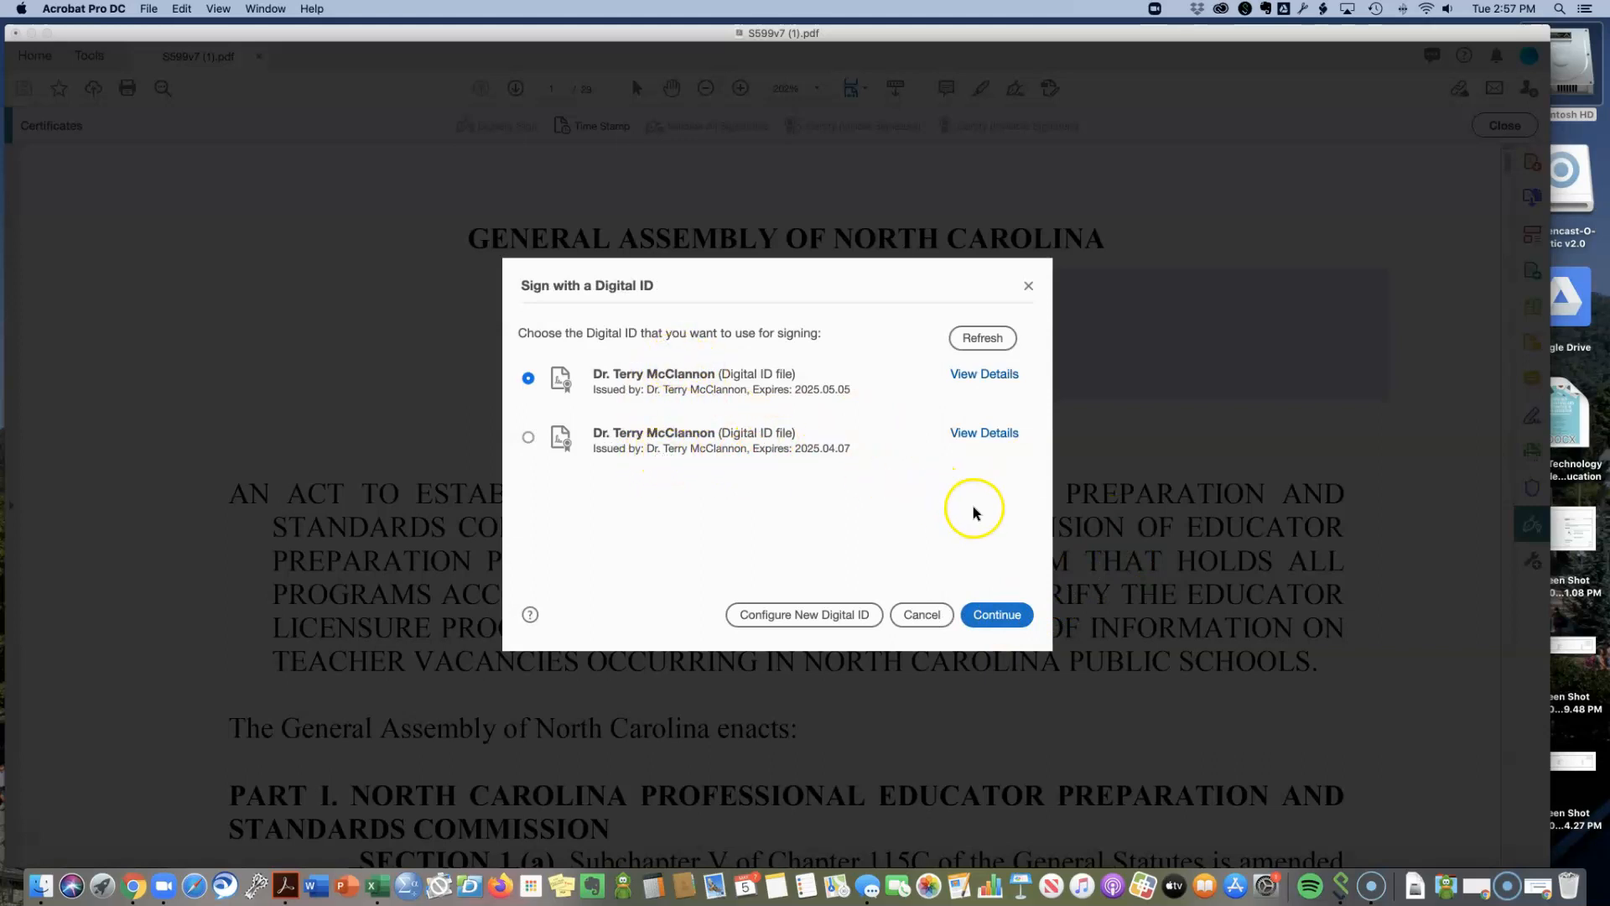
Step: Select the Digital ID expiring 2025.04.07 and review its certificate's summary, details, revocation, trust, policies and legal notice
{"action": "left_click", "coordinate": [529, 438]}
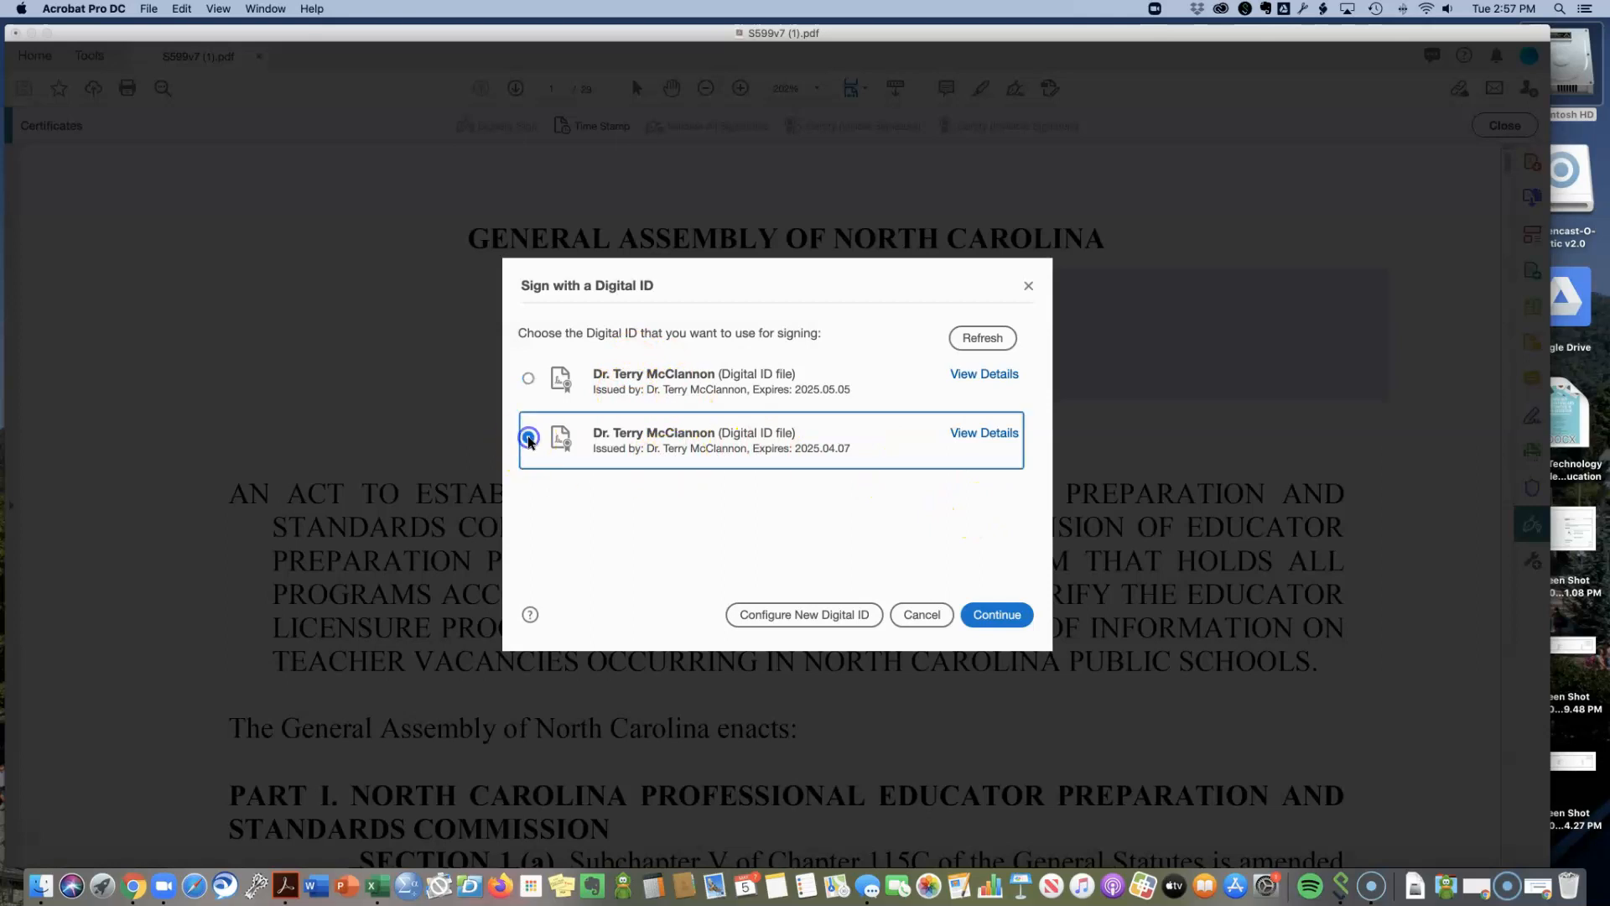
{"action": "left_click", "coordinate": [973, 432]}
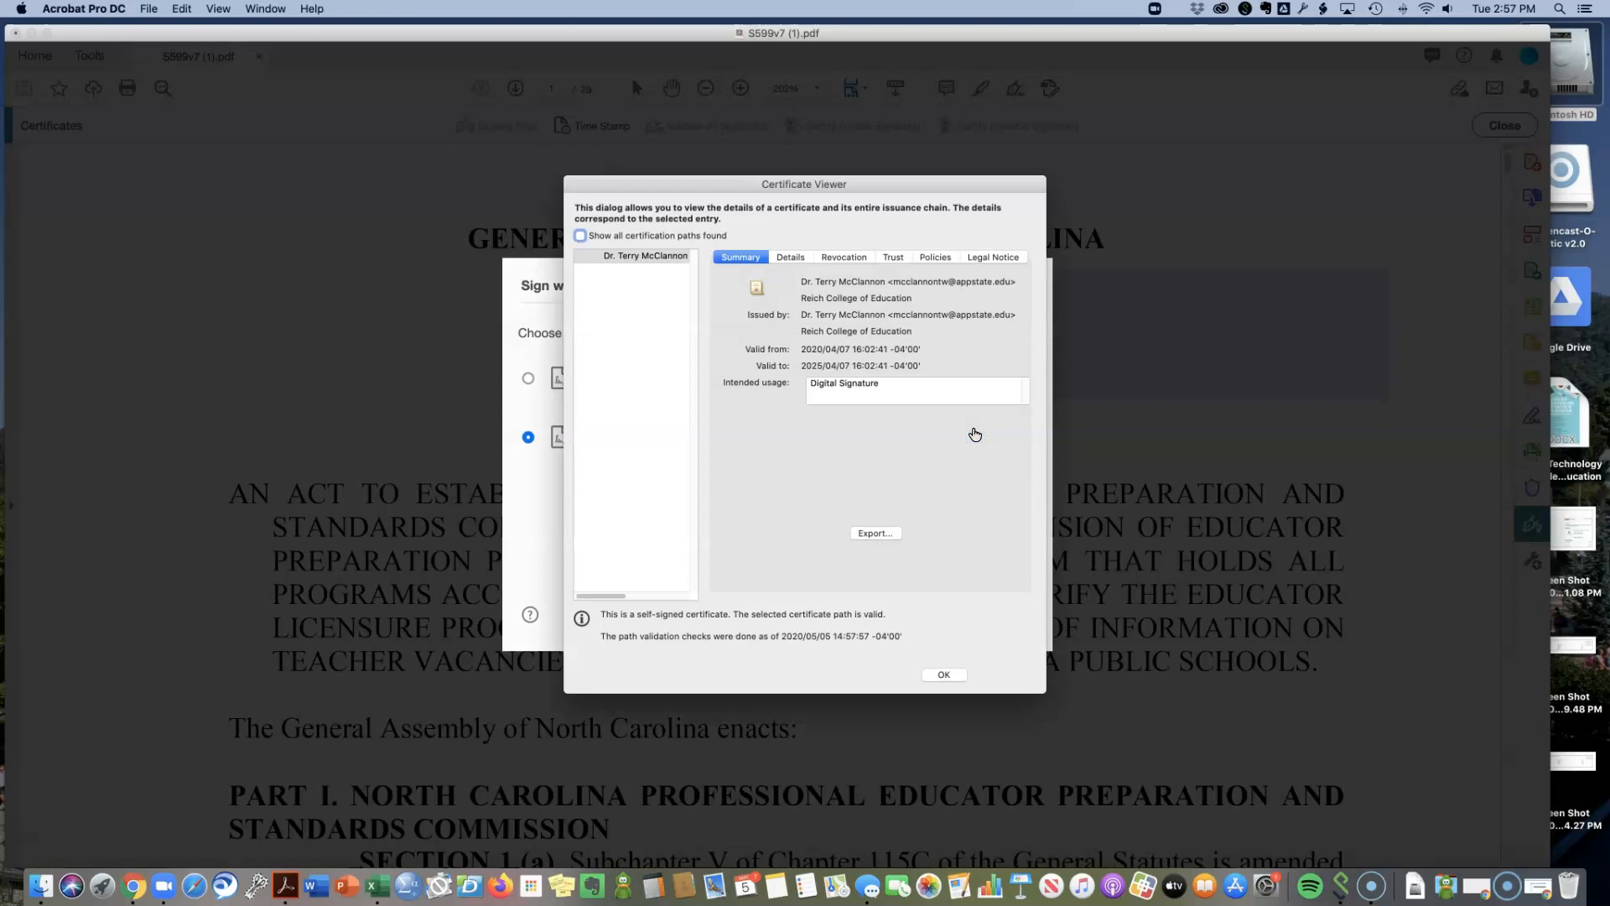
{"action": "left_click", "coordinate": [788, 257]}
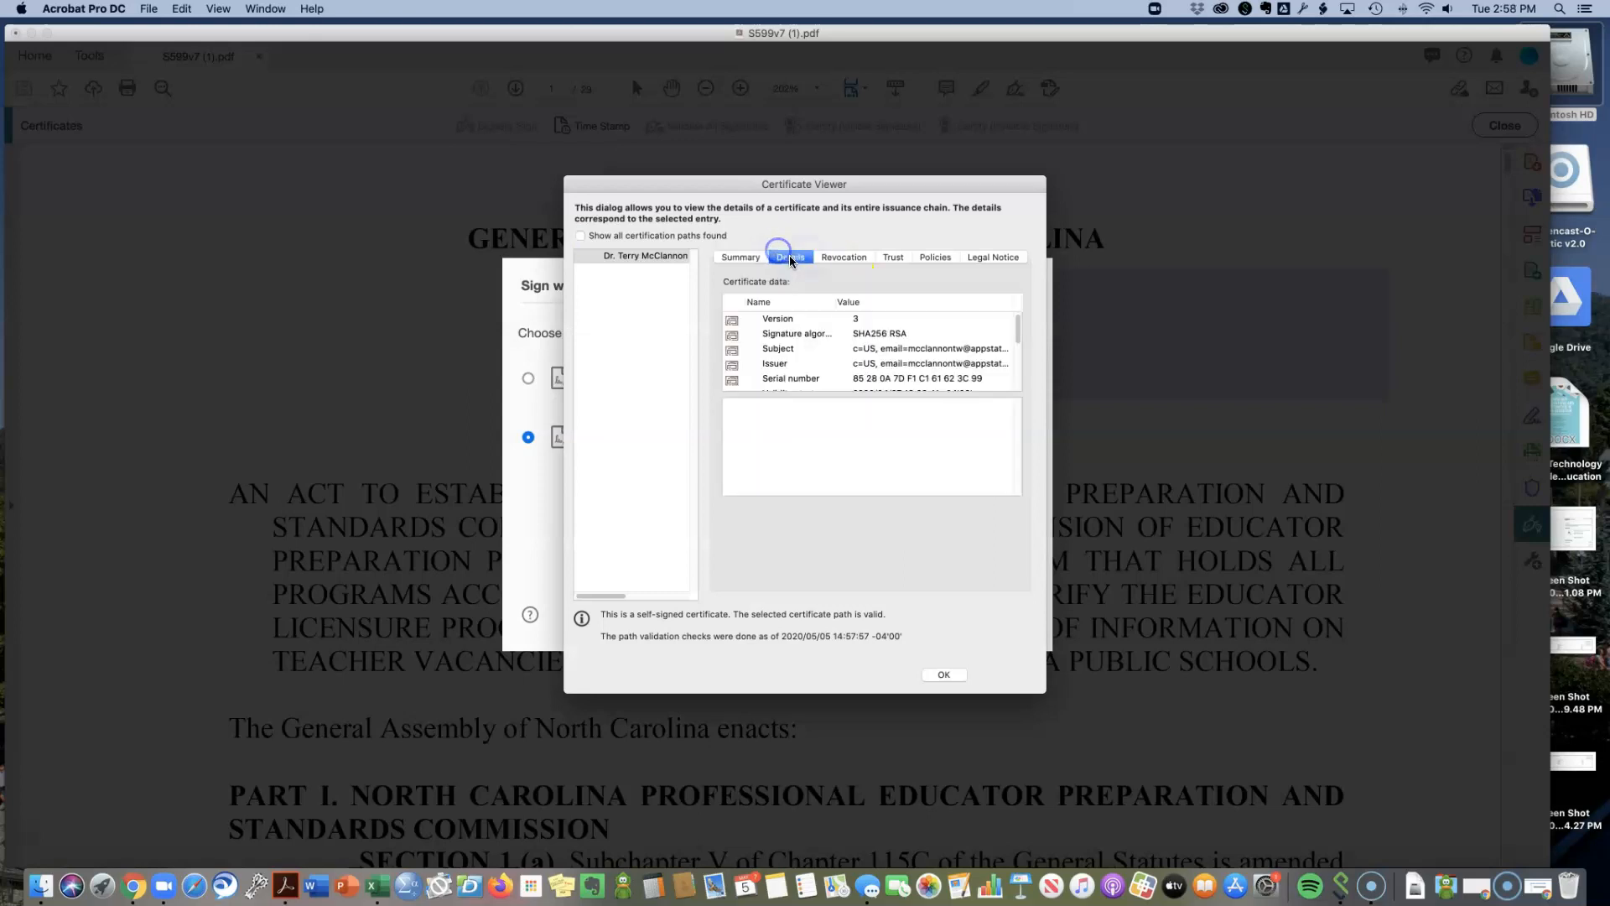
{"action": "left_click", "coordinate": [842, 258]}
{"action": "left_click", "coordinate": [898, 258]}
{"action": "left_click", "coordinate": [935, 257]}
{"action": "left_click", "coordinate": [993, 258]}
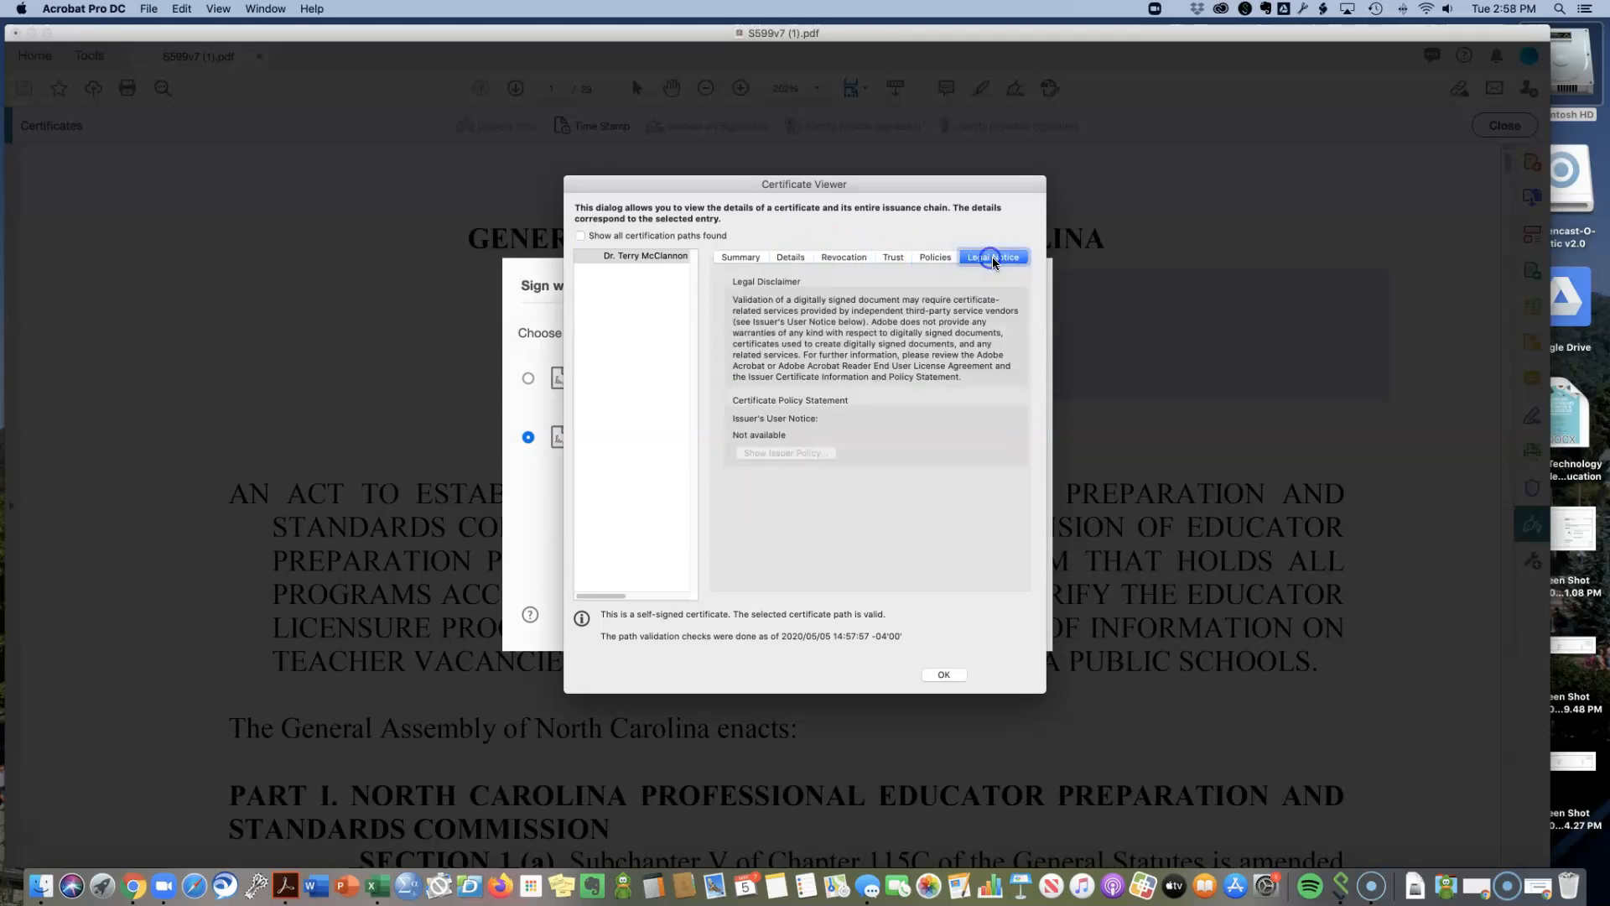
{"action": "left_click", "coordinate": [723, 258]}
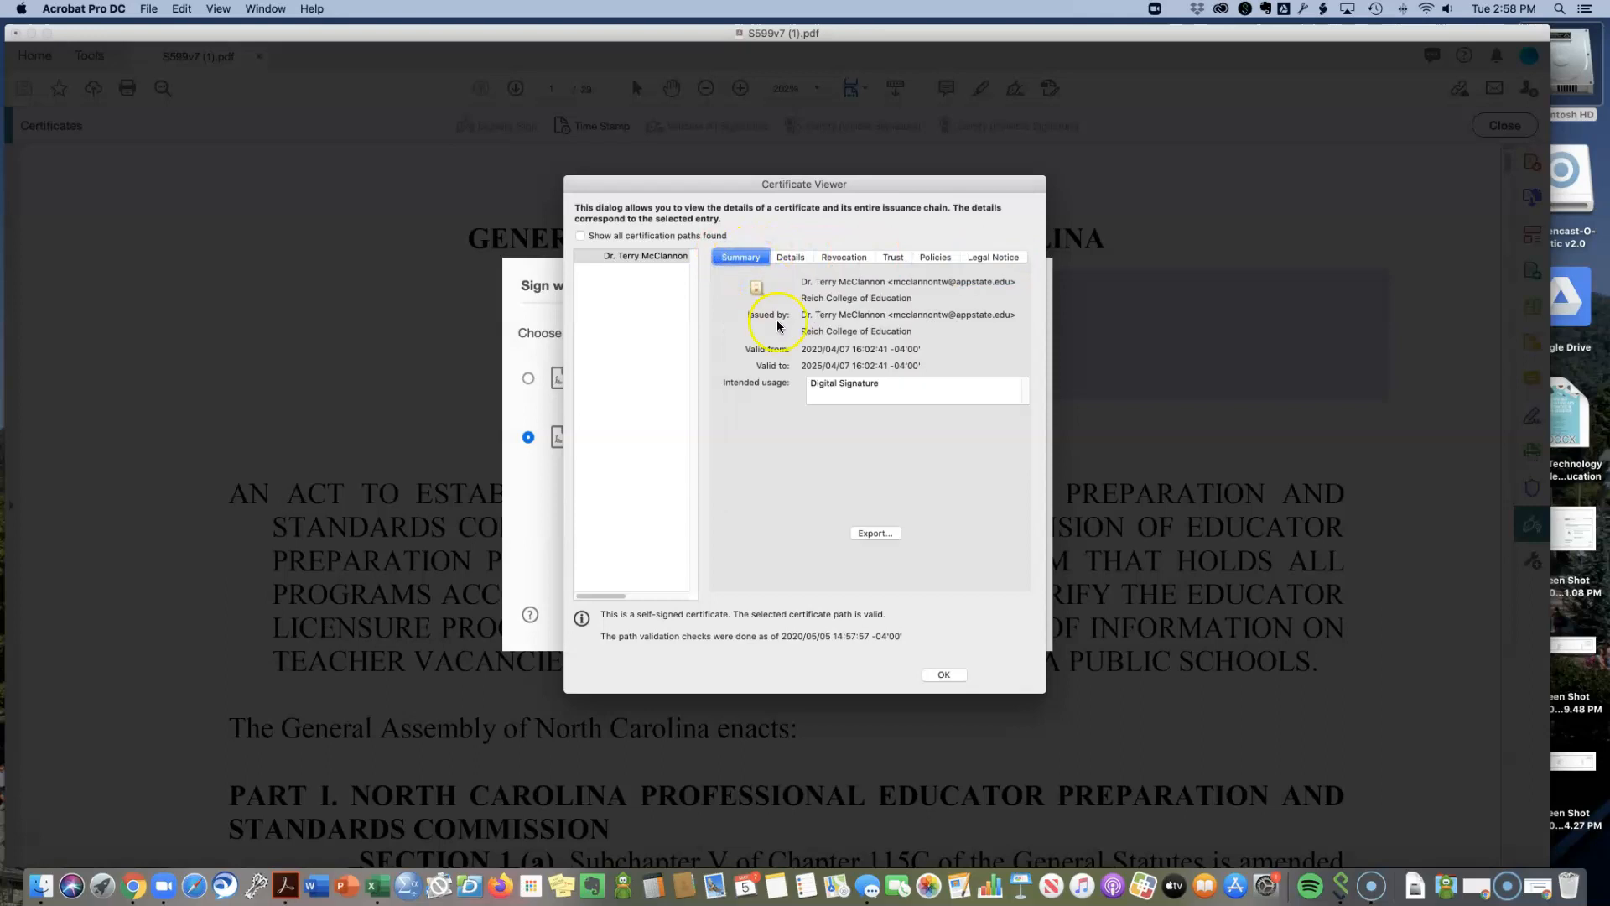
{"action": "left_click", "coordinate": [952, 674]}
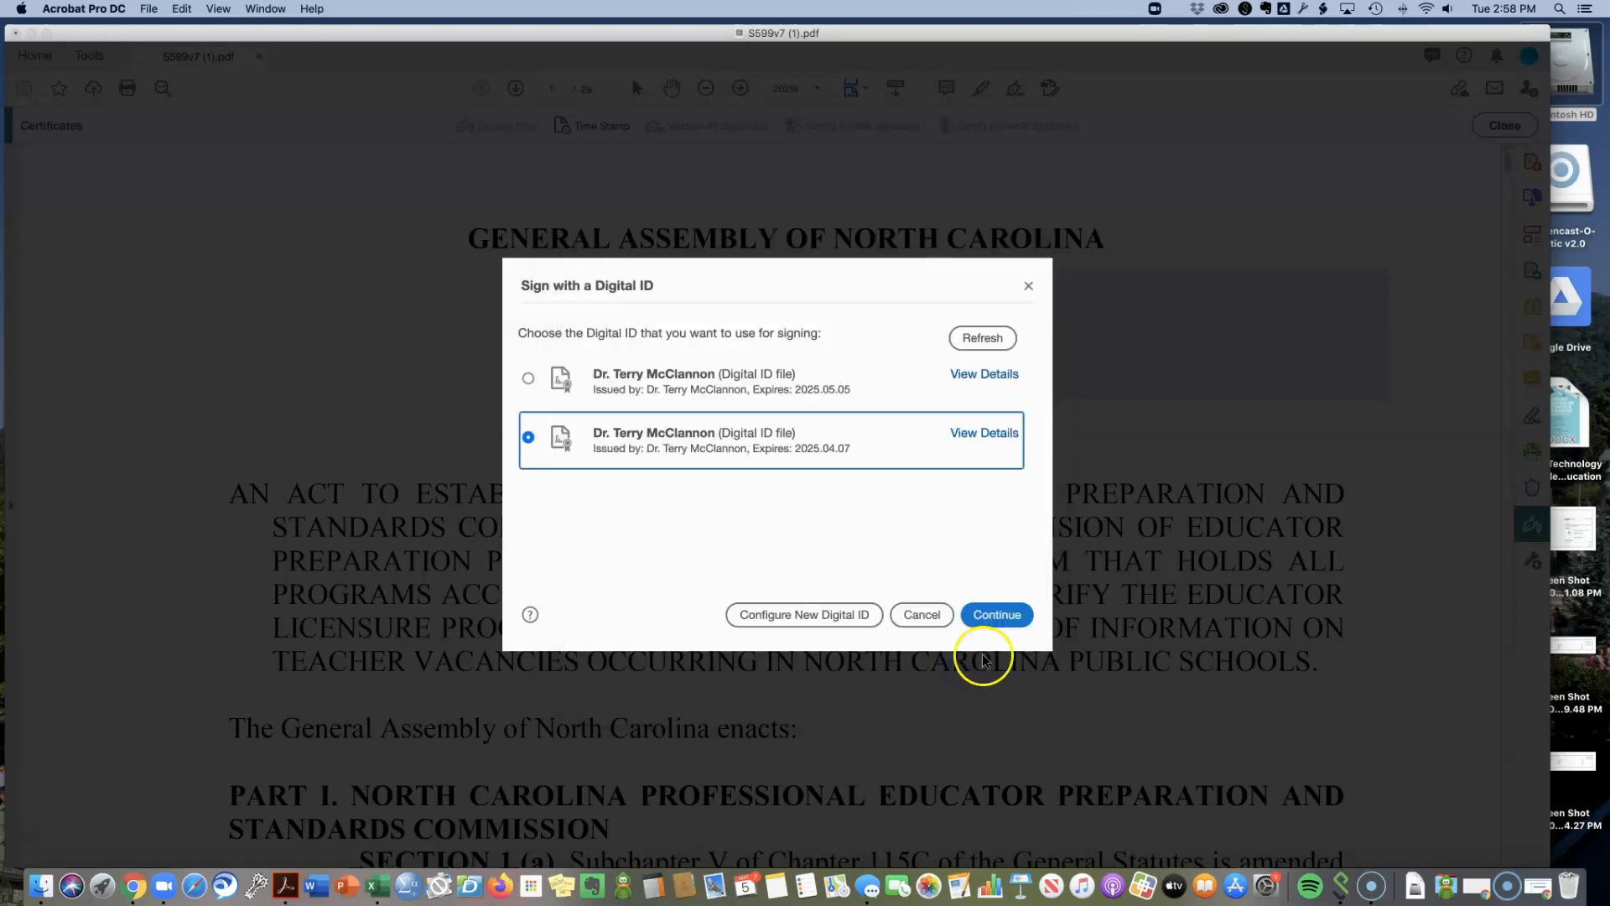
Step: Continue with the selected Digital ID, enter its password and sign with the custom handwritten appearance, without locking the document
{"action": "left_click", "coordinate": [997, 615]}
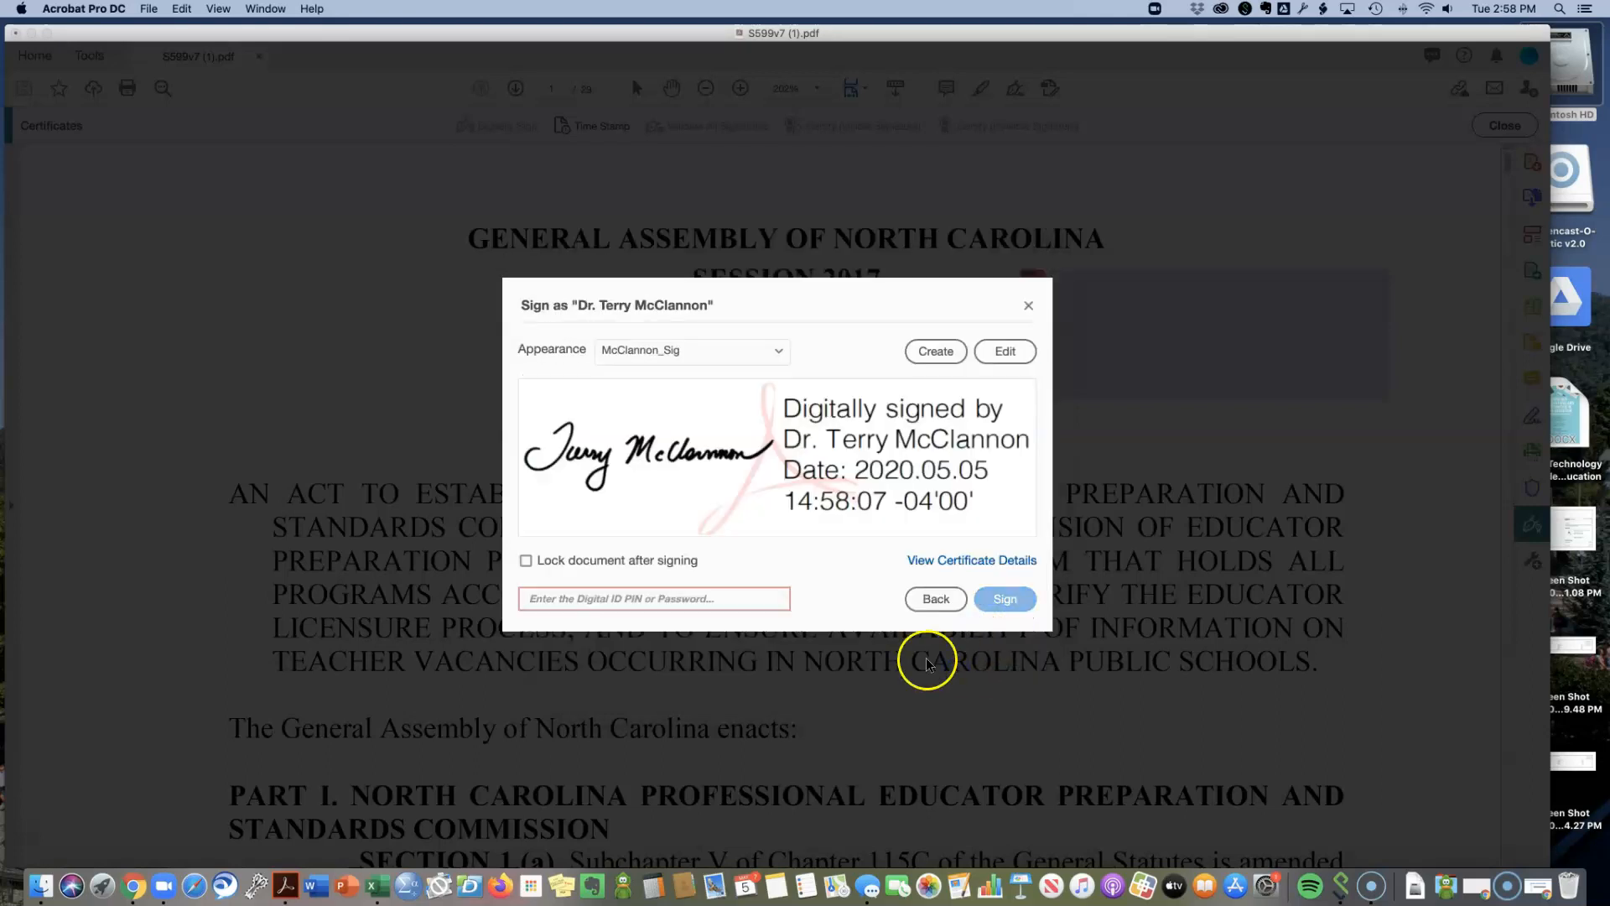
{"action": "left_click", "coordinate": [576, 598]}
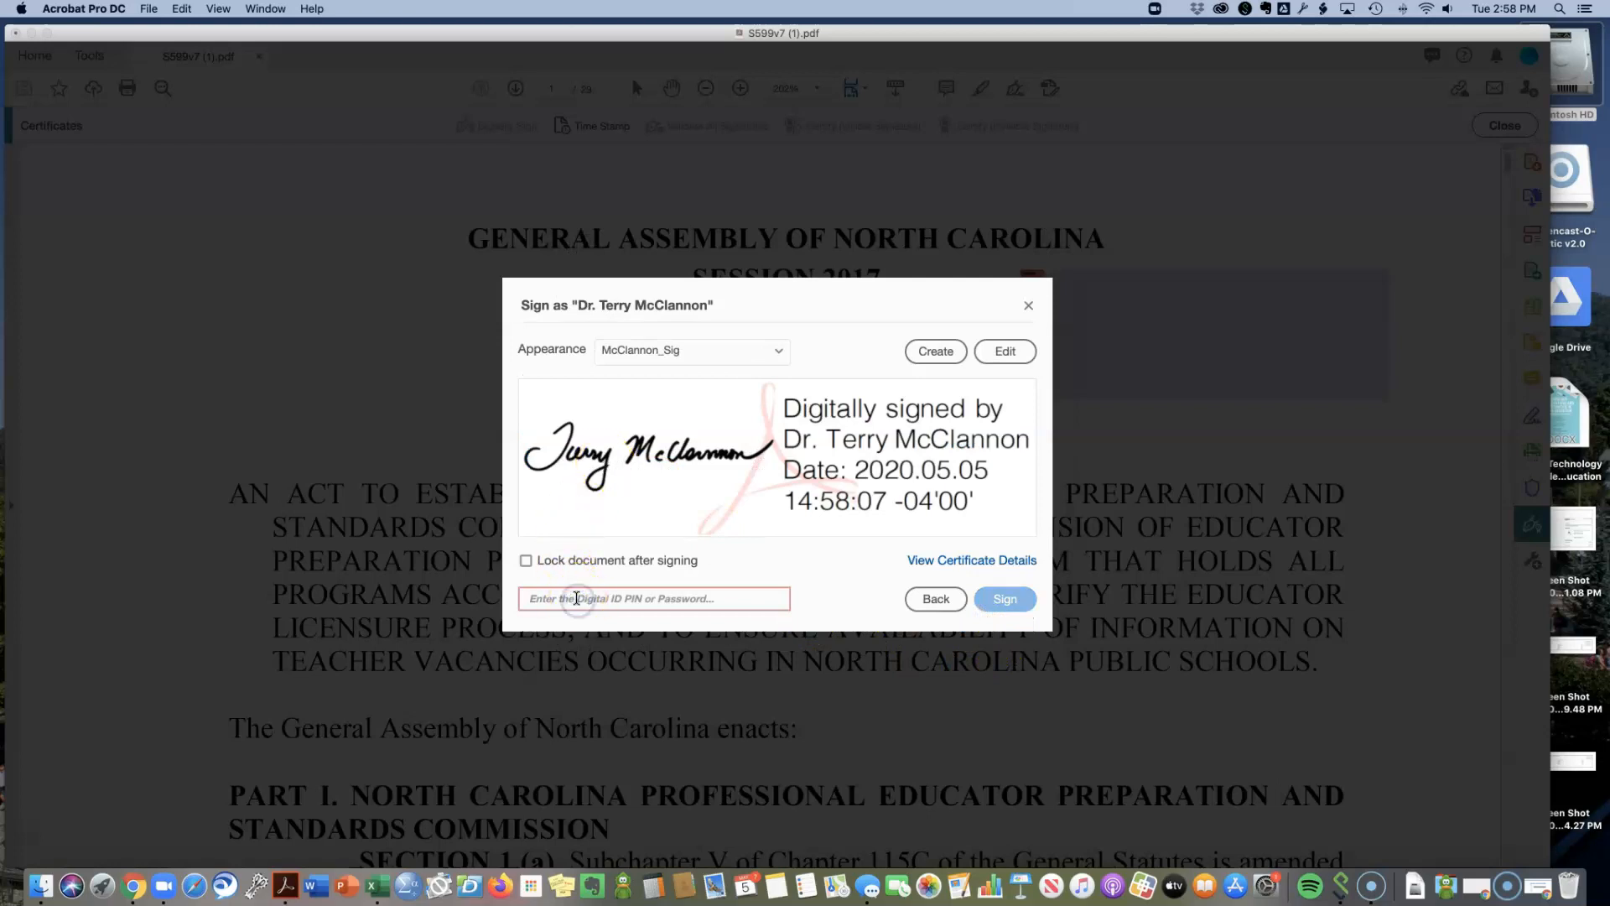
{"action": "type", "text": "••••"}
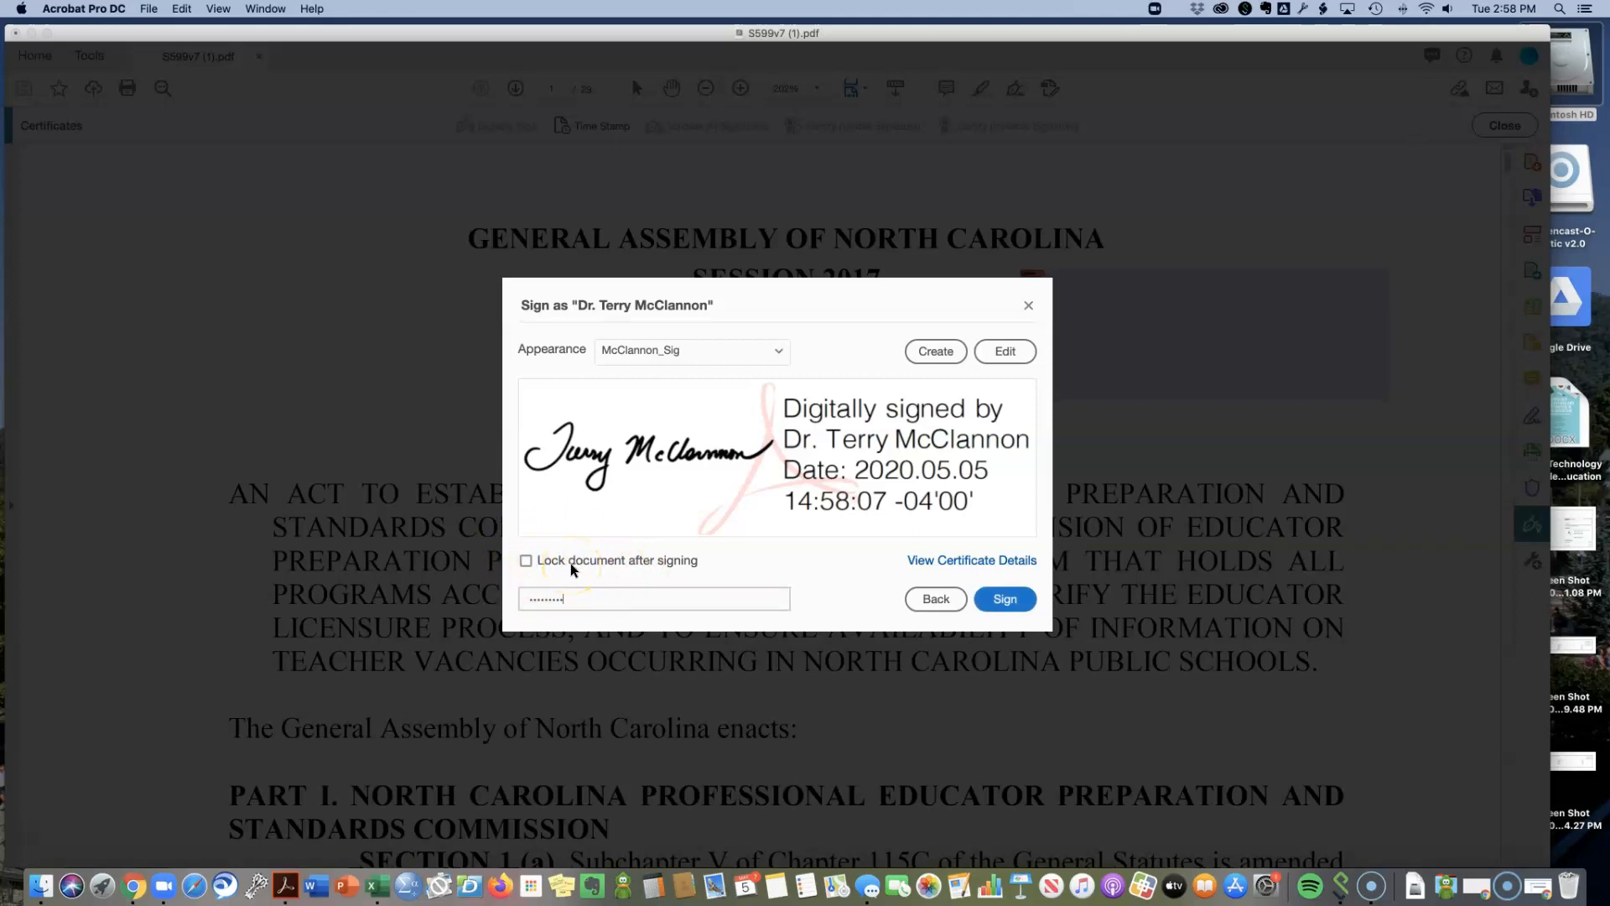
{"action": "left_click", "coordinate": [1003, 599]}
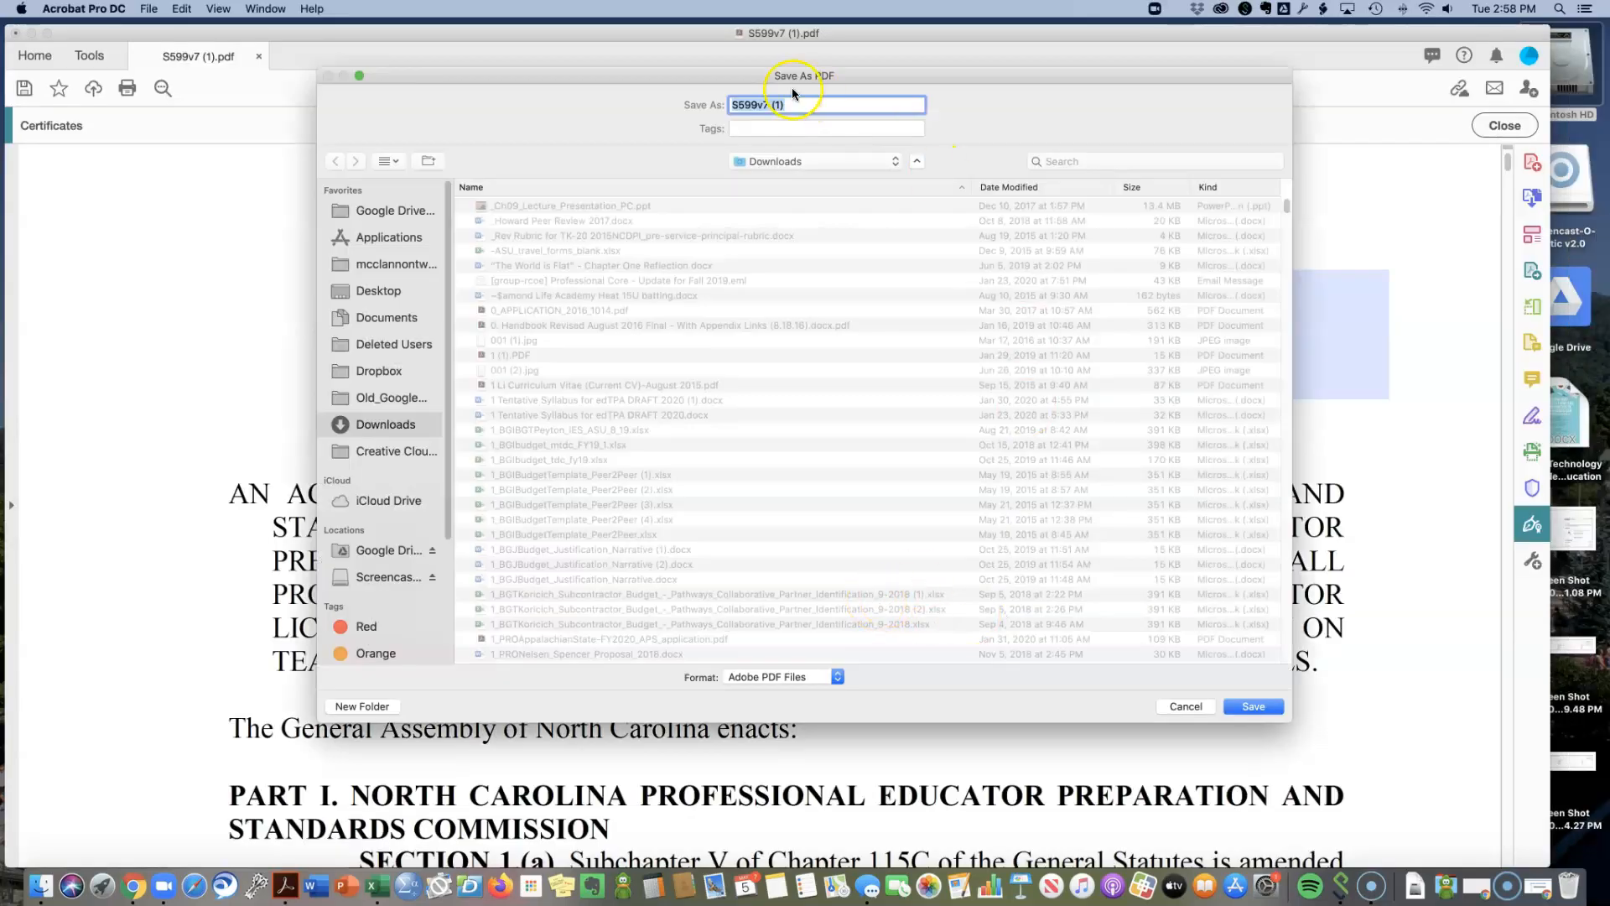
Step: Save the signed PDF in Downloads as S599v7 (1)_F
{"action": "left_click", "coordinate": [798, 106]}
{"action": "type", "text": "_F"}
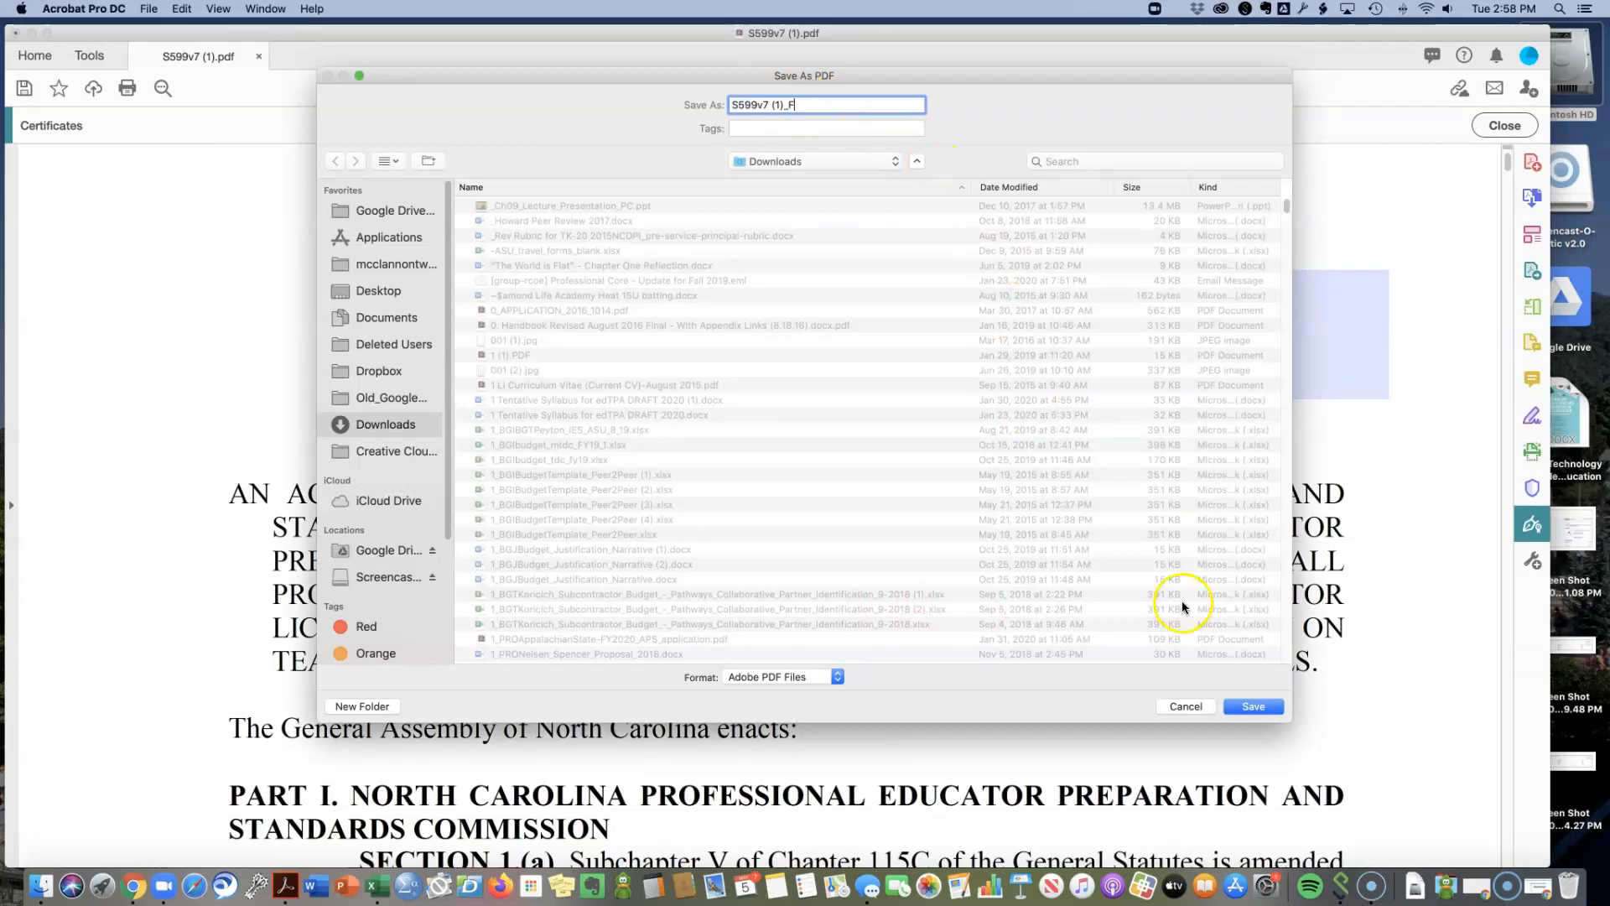
{"action": "left_click", "coordinate": [1260, 707]}
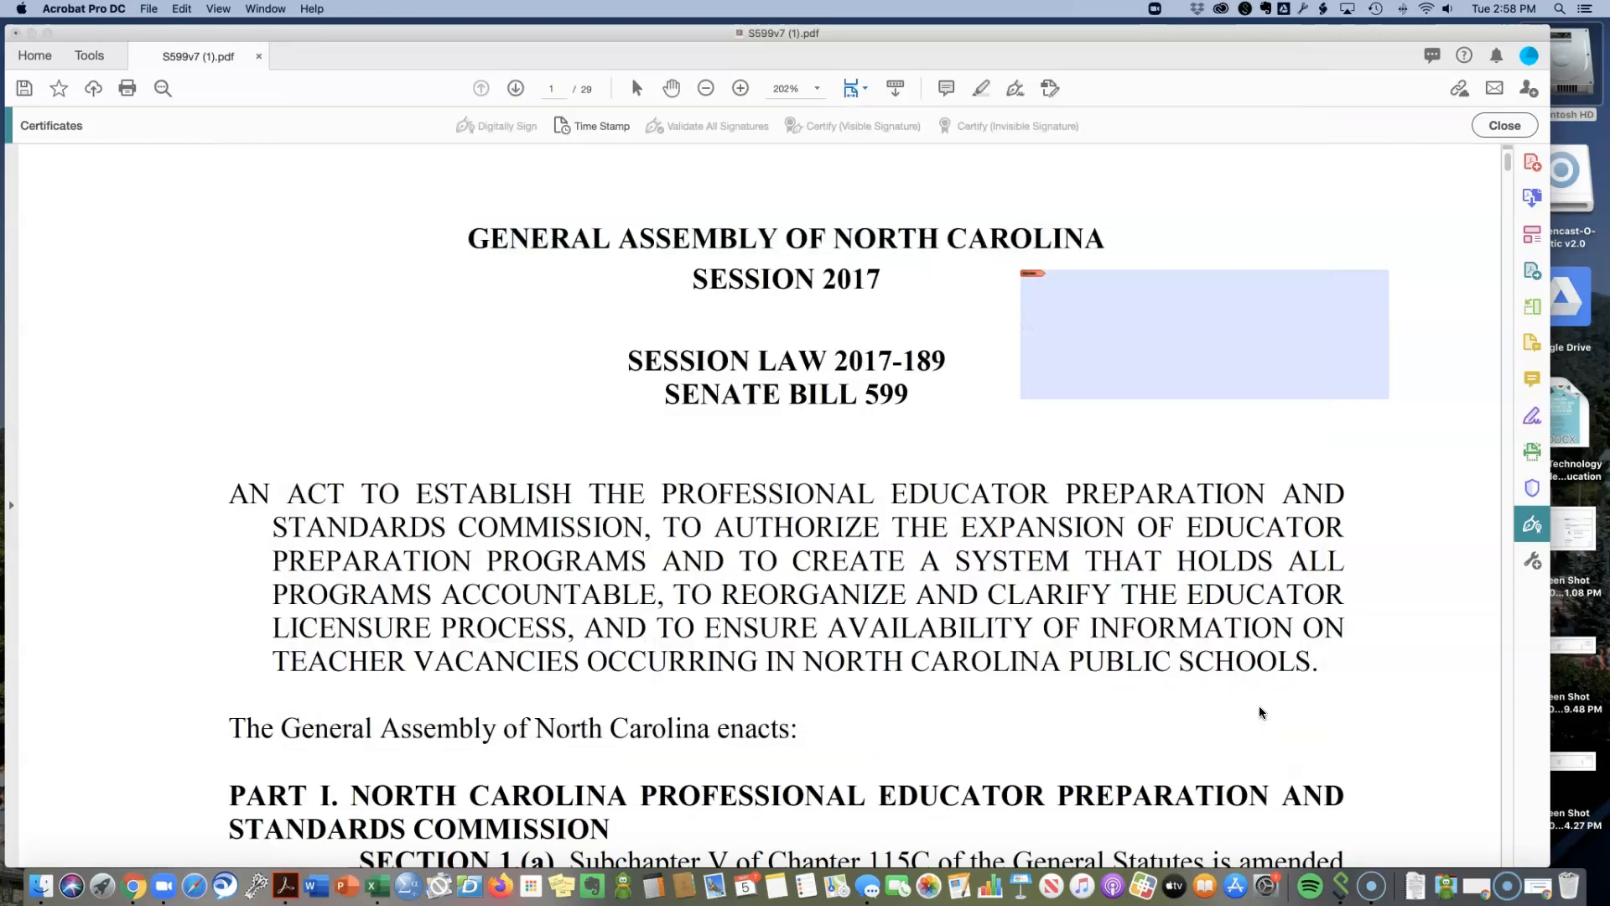